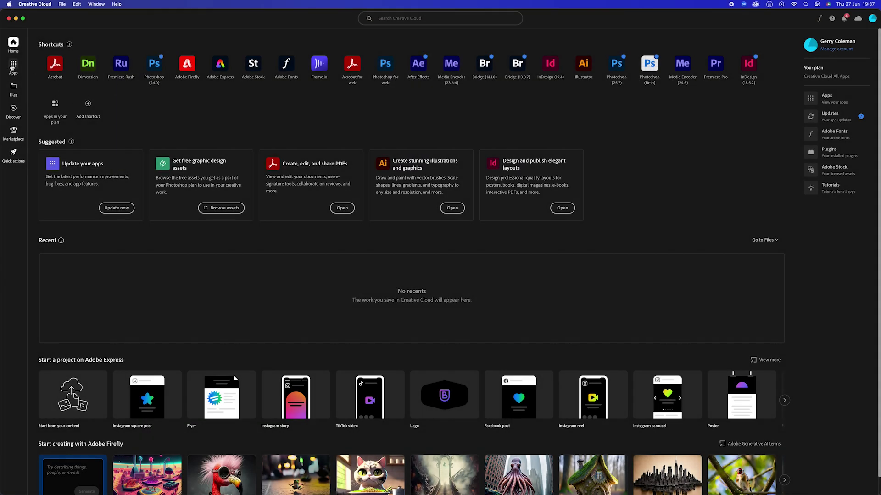
# Launch Photoshop (Beta) from the Beta filter of Creative Cloud's Apps list
pyautogui.click(14, 64)
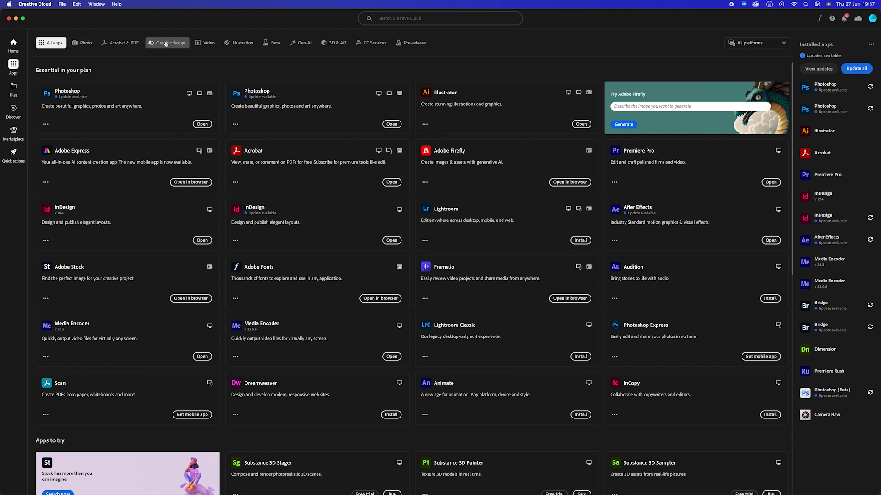
pyautogui.click(272, 43)
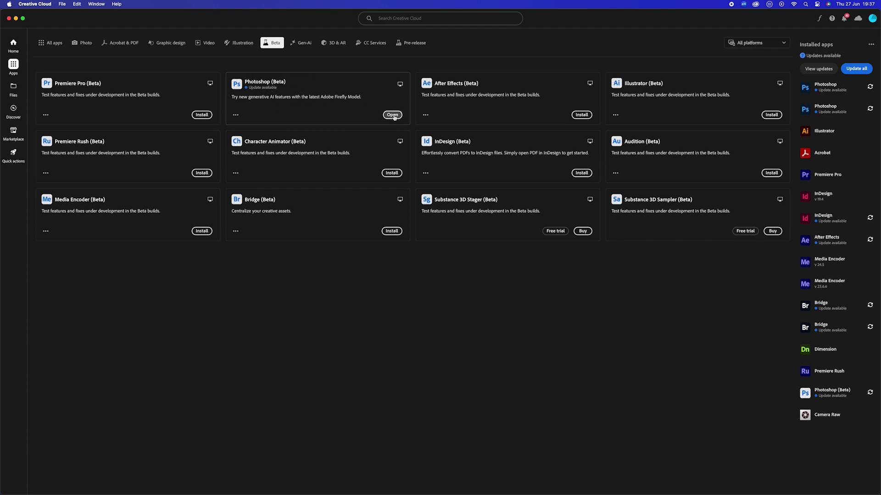
pyautogui.click(392, 115)
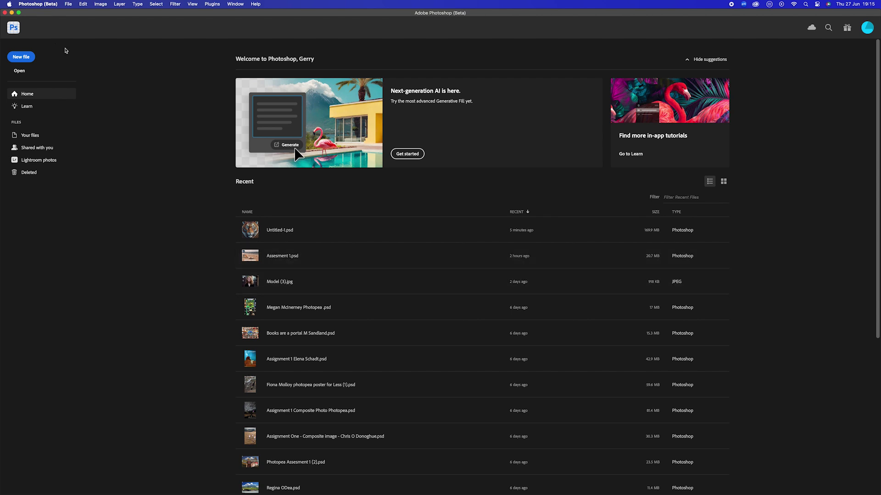
# Create a 2048 × 2048 px Web-preset document with artboards turned off
pyautogui.click(31, 58)
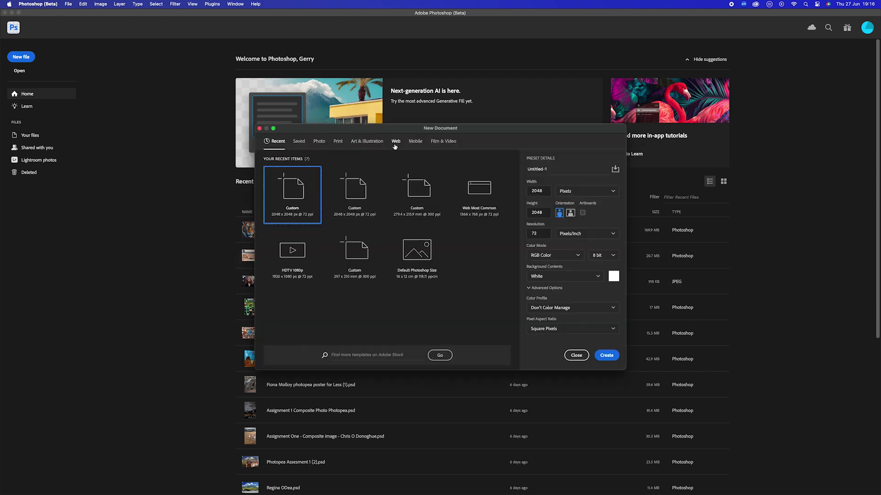
pyautogui.click(395, 142)
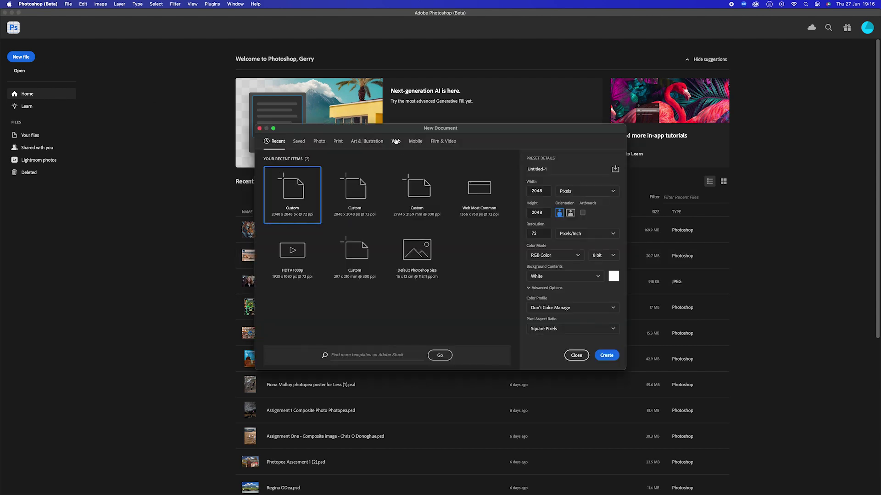
pyautogui.click(582, 214)
pyautogui.moveTo(544, 191); pyautogui.dragTo(522, 193)
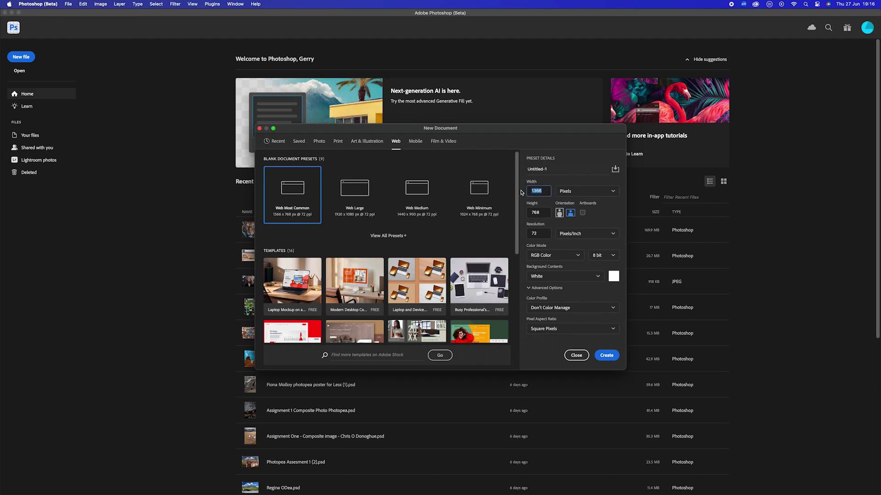
pyautogui.write('2048')
pyautogui.press('Tab')
pyautogui.write('20')
pyautogui.click(605, 358)
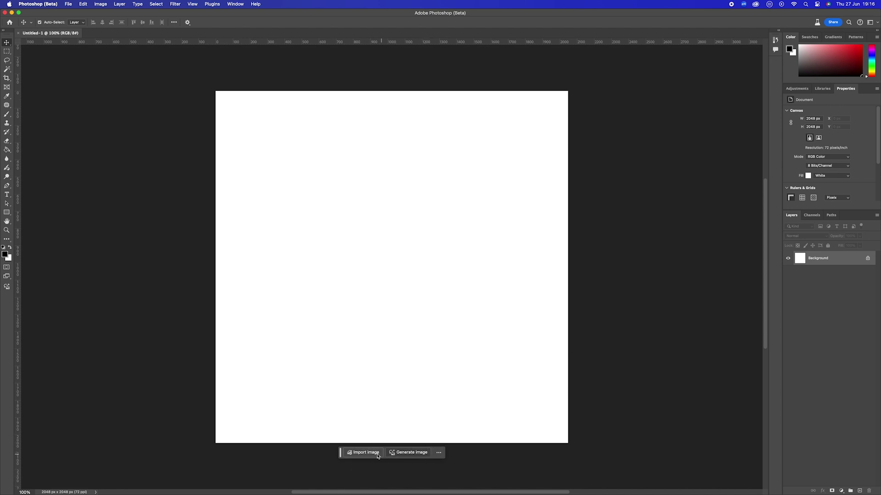
# Glance through the Window and Edit menus, then bring up Generate Image from the Contextual Task Bar
pyautogui.click(233, 4)
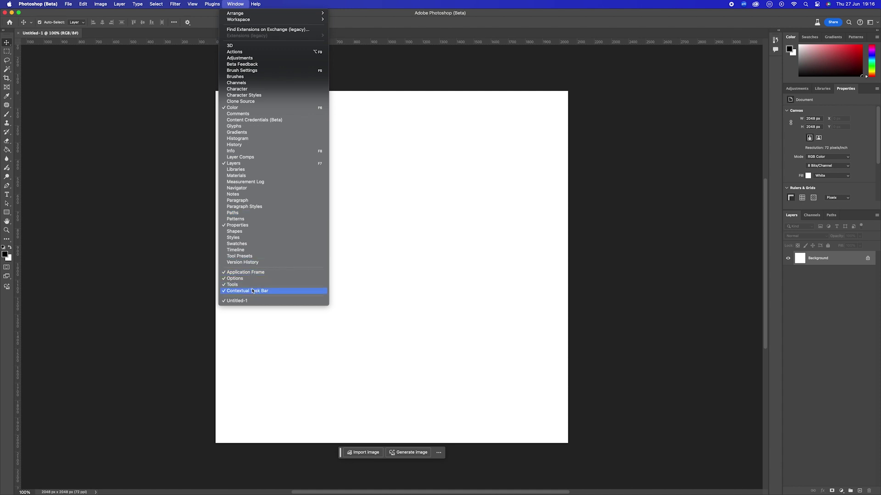
pyautogui.click(170, 317)
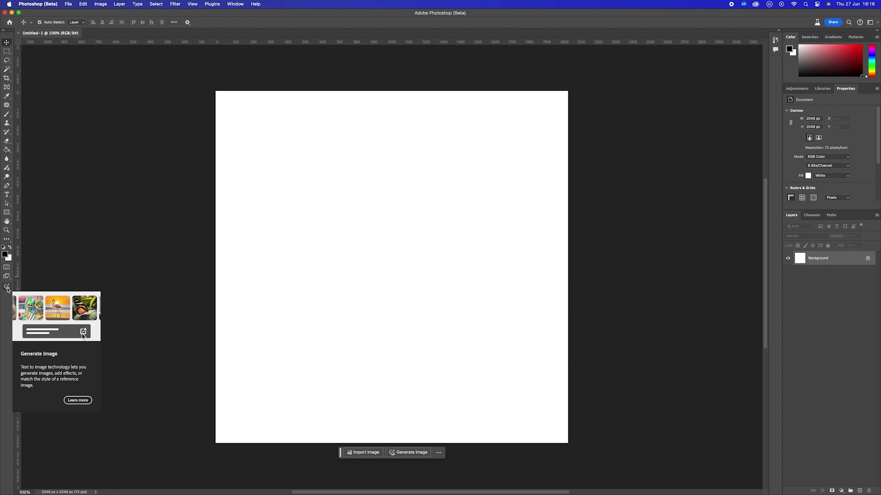
pyautogui.click(83, 4)
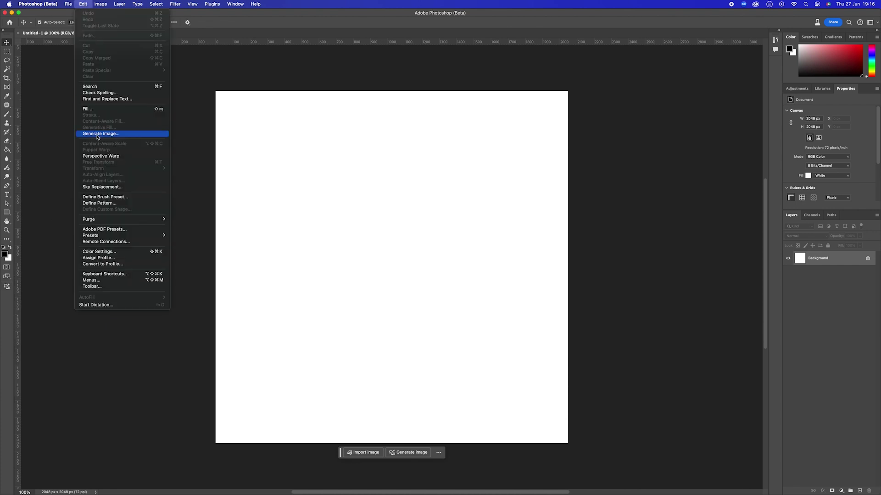
pyautogui.click(303, 222)
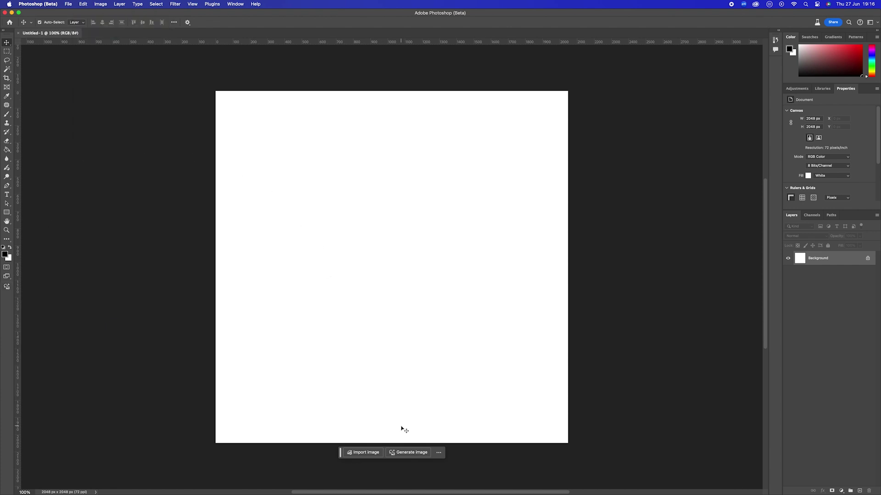
pyautogui.click(412, 453)
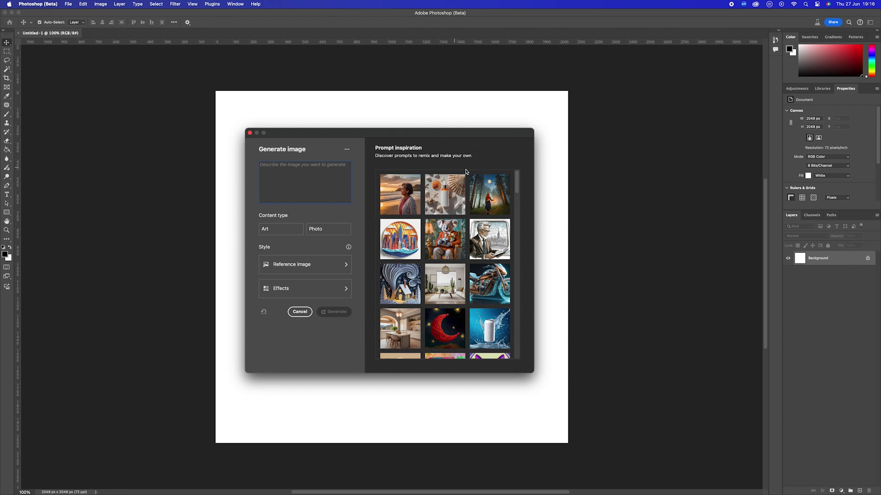
# Try the woman-on-a-beach, koala-with-camera and holographic-motorcycle sample prompts
pyautogui.moveTo(519, 180)
pyautogui.mouseDown()
pyautogui.moveTo(525, 312)
pyautogui.moveTo(519, 174)
pyautogui.mouseUp()
pyautogui.click(408, 192)
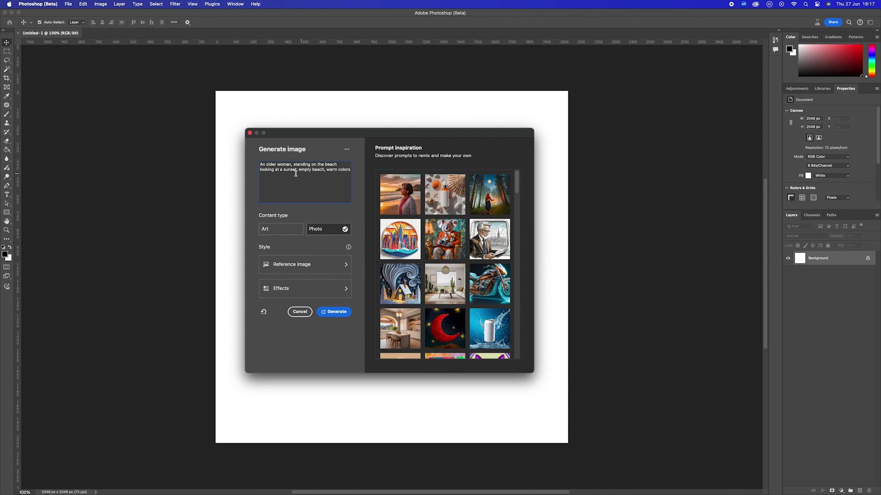
pyautogui.click(444, 239)
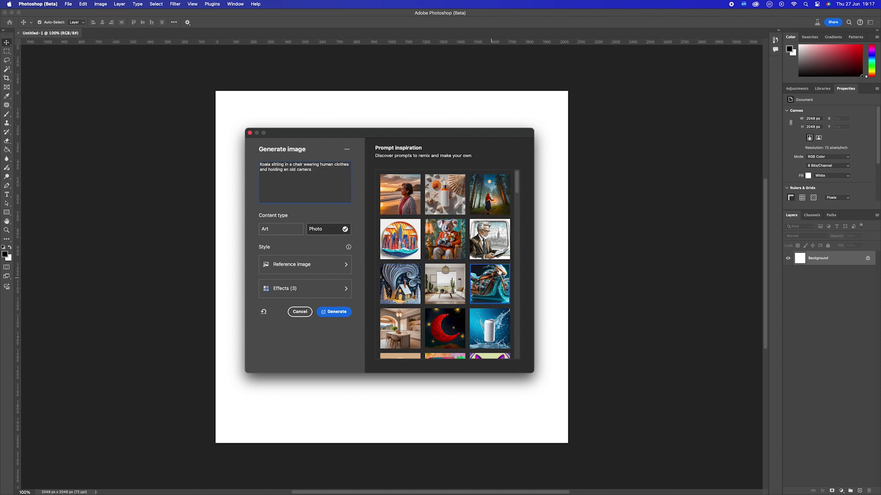
pyautogui.click(489, 280)
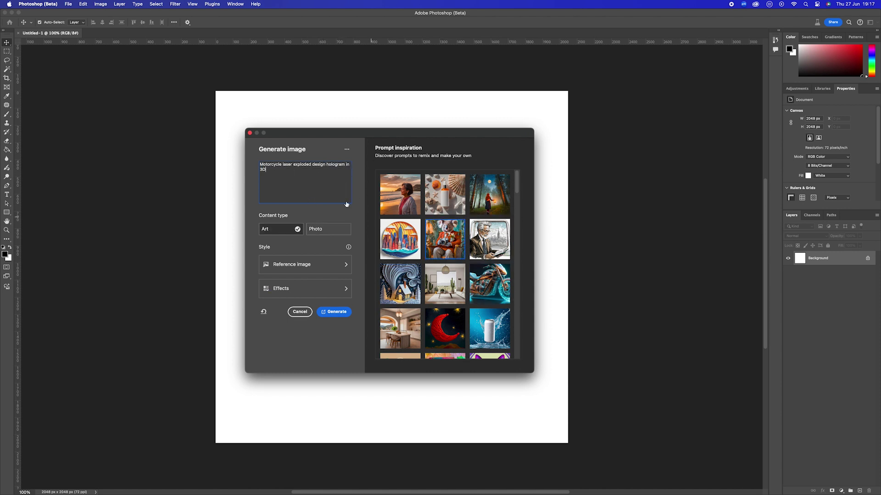
# Replace the prompt with 'a close up of a tiger walking in a city'
pyautogui.tripleClick(278, 169)
pyautogui.press('BackSpace')
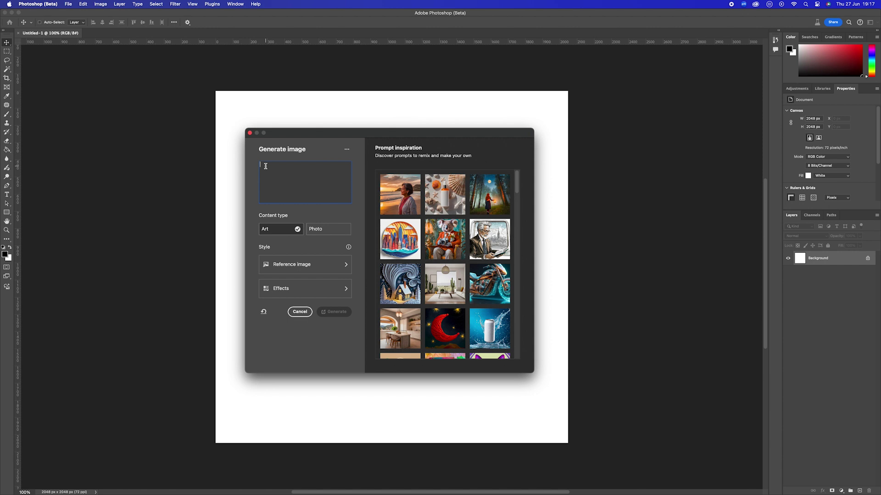
pyautogui.write('a close up of a tiger walking in a city')
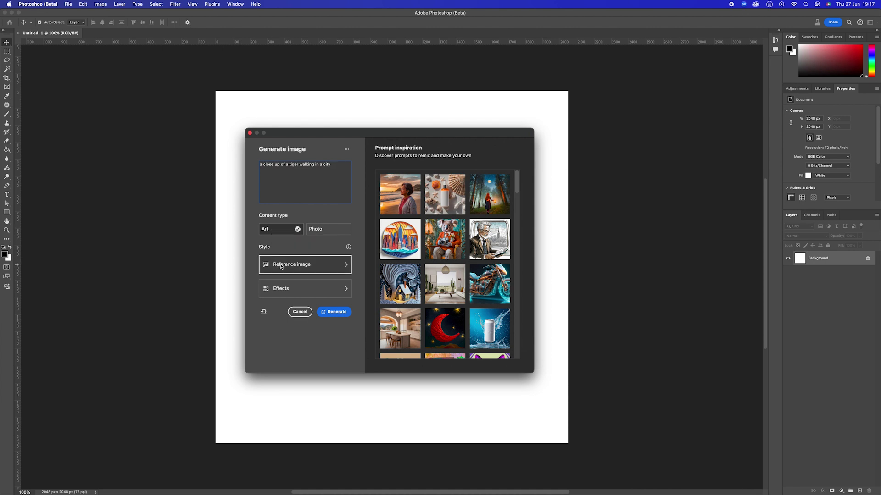
pyautogui.click(347, 266)
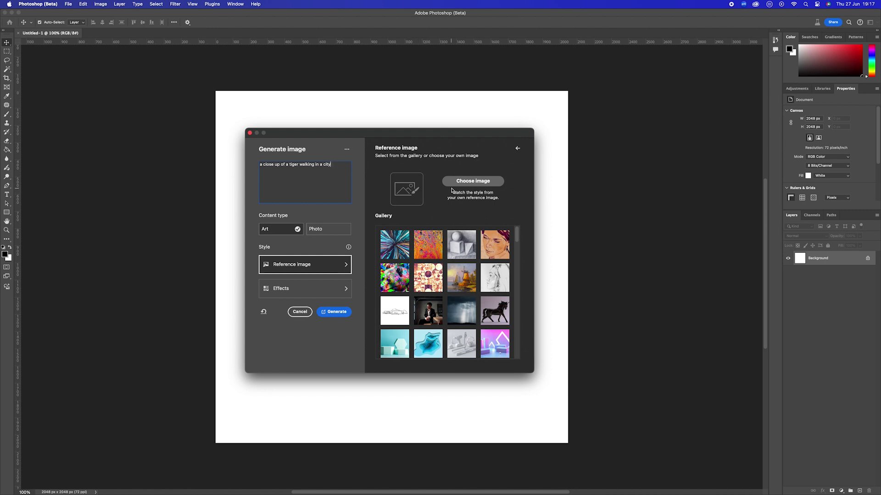
# Scroll the reference-image styles, then list All style effects and select the tiger prompt
pyautogui.scroll(-5, 496, 247)
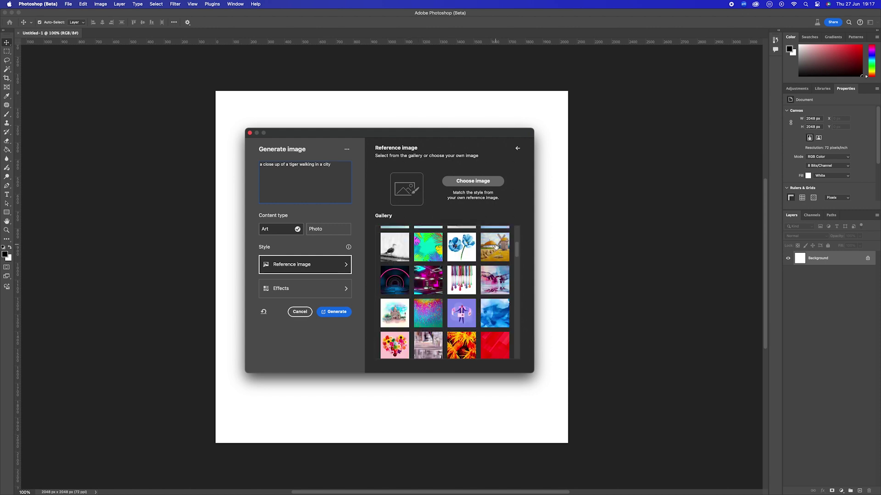
pyautogui.scroll(-4, 496, 247)
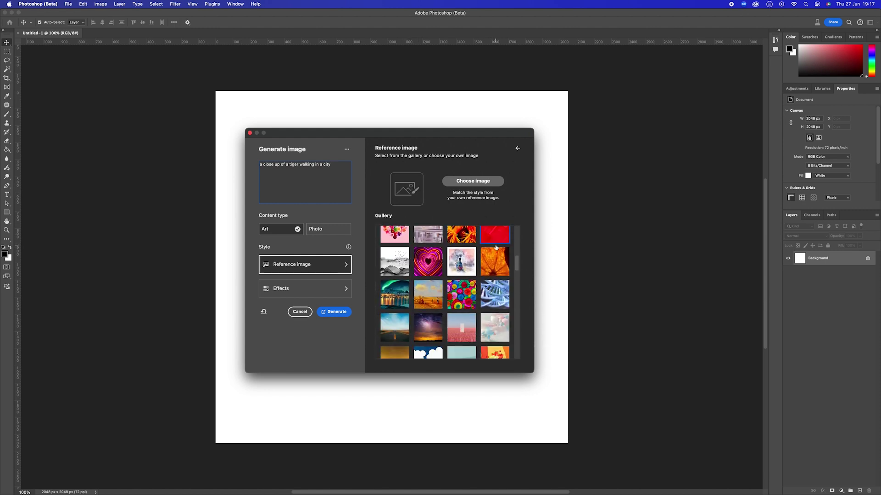
pyautogui.scroll(4, 496, 248)
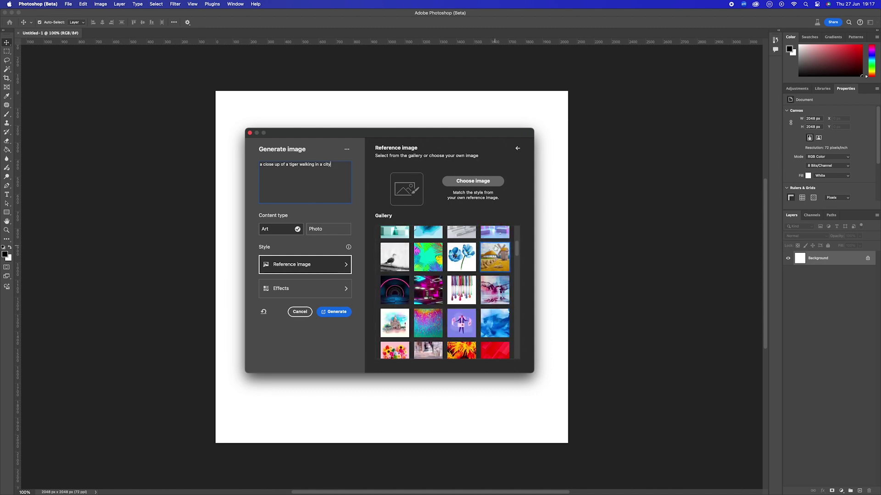
pyautogui.click(343, 292)
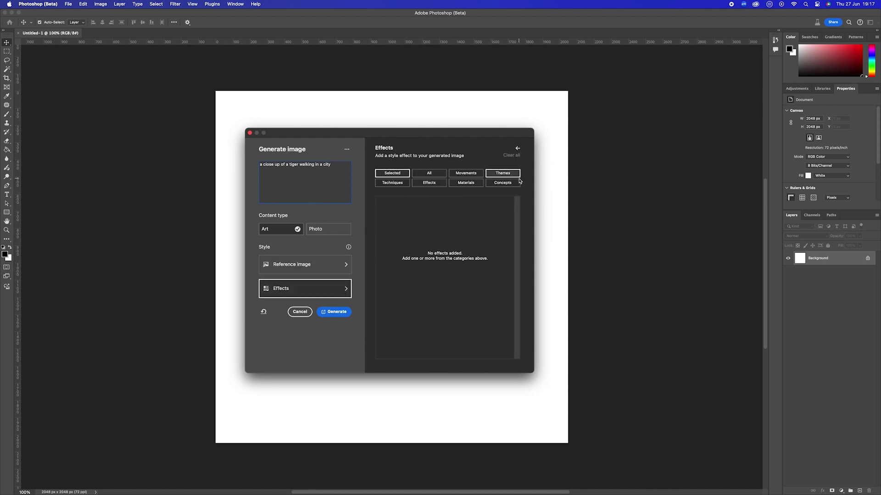
pyautogui.click(429, 173)
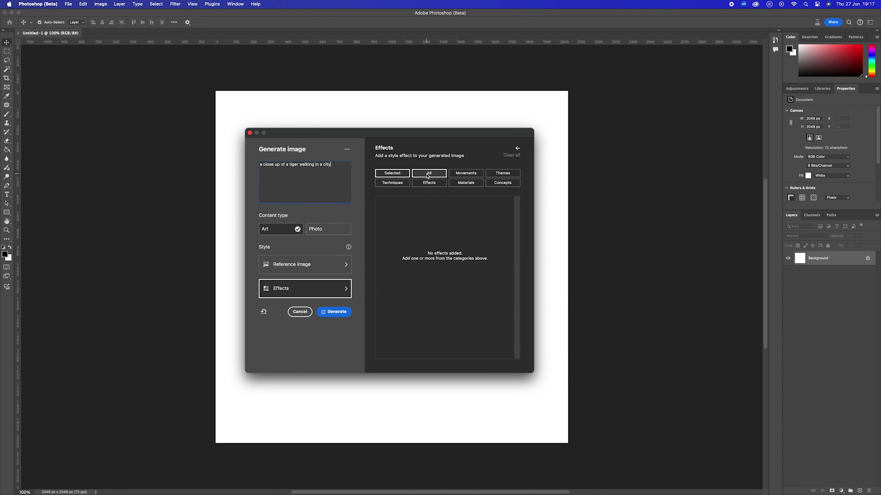
pyautogui.scroll(-5, 444, 257)
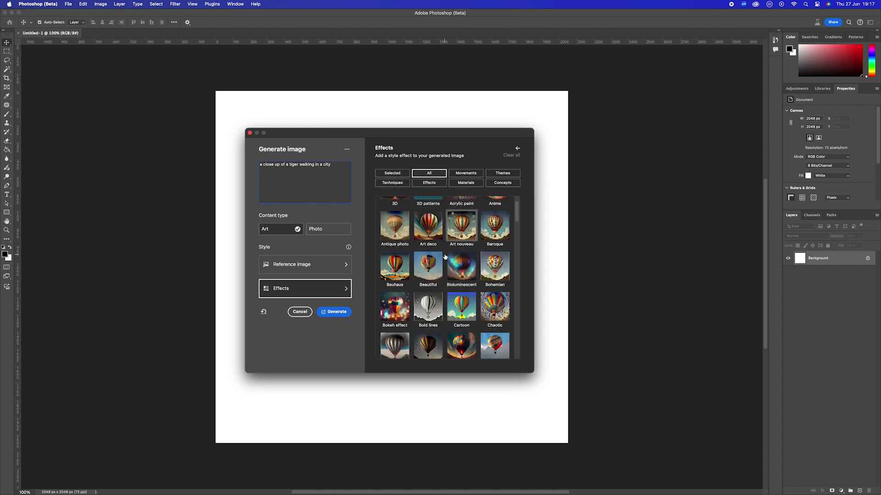
pyautogui.scroll(-3, 446, 258)
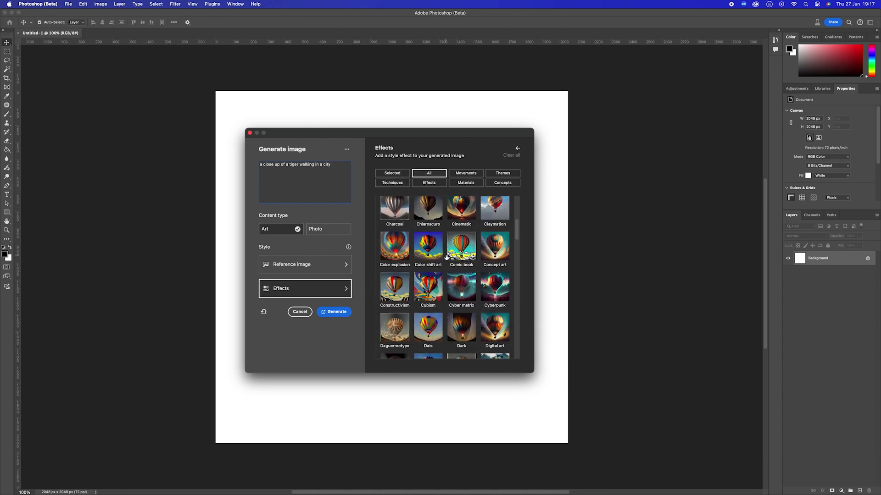
pyautogui.scroll(8, 445, 258)
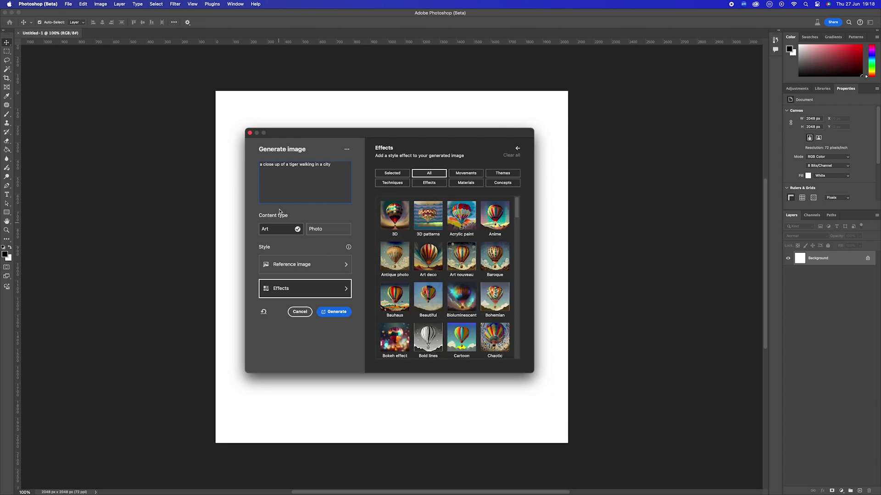
pyautogui.tripleClick(266, 176)
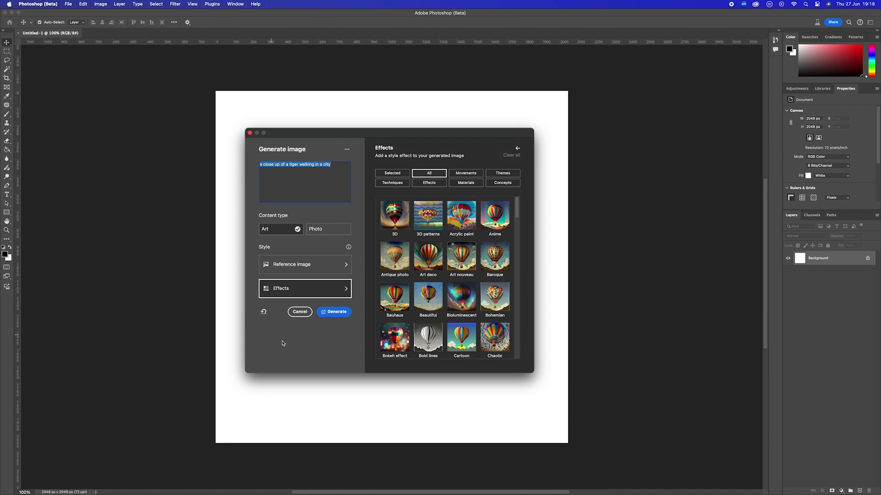
# Generate the tiger image and preview its second and third variations
pyautogui.click(334, 313)
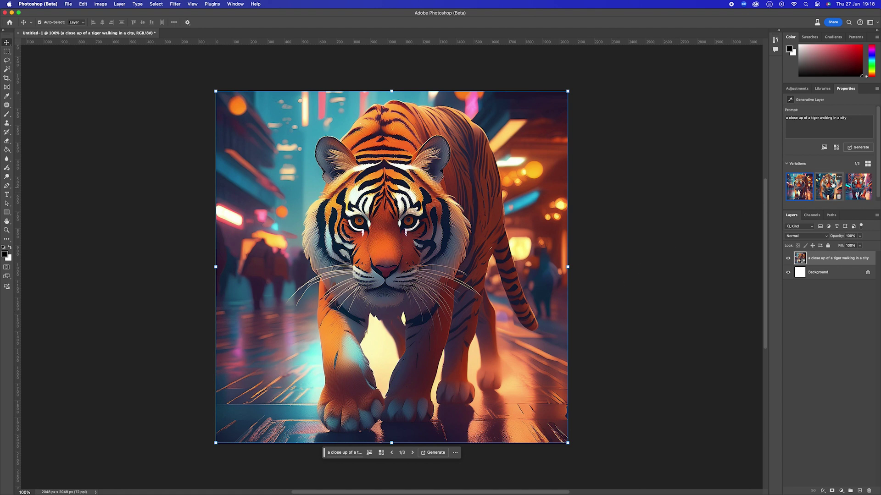
pyautogui.click(832, 186)
pyautogui.click(850, 184)
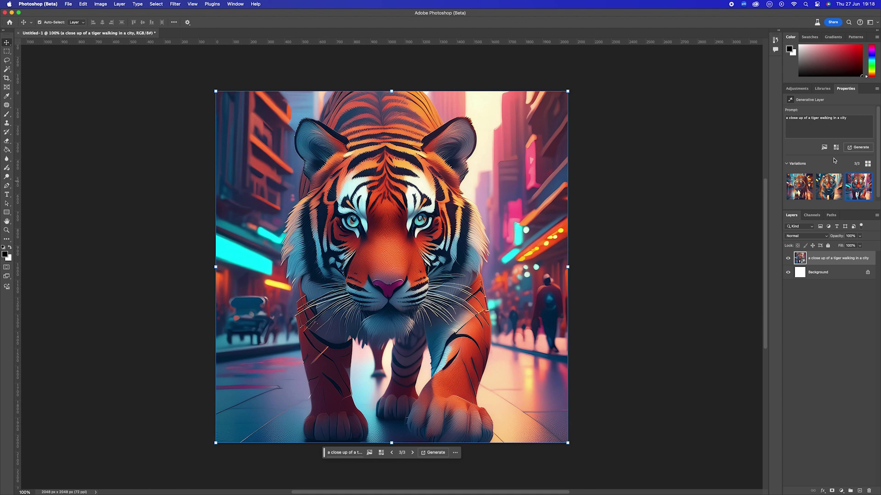
# Generate a new set of variations and settle on the third, a teal-lit street tiger
pyautogui.click(853, 149)
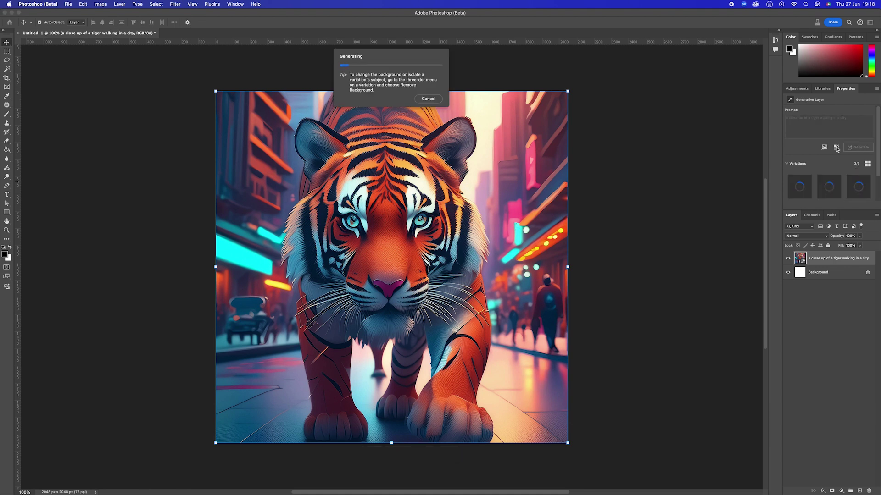
pyautogui.click(828, 186)
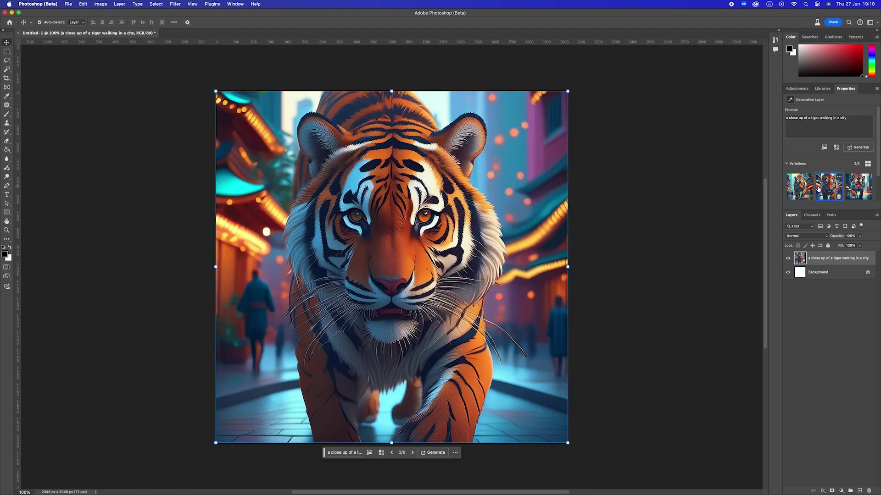
pyautogui.click(855, 187)
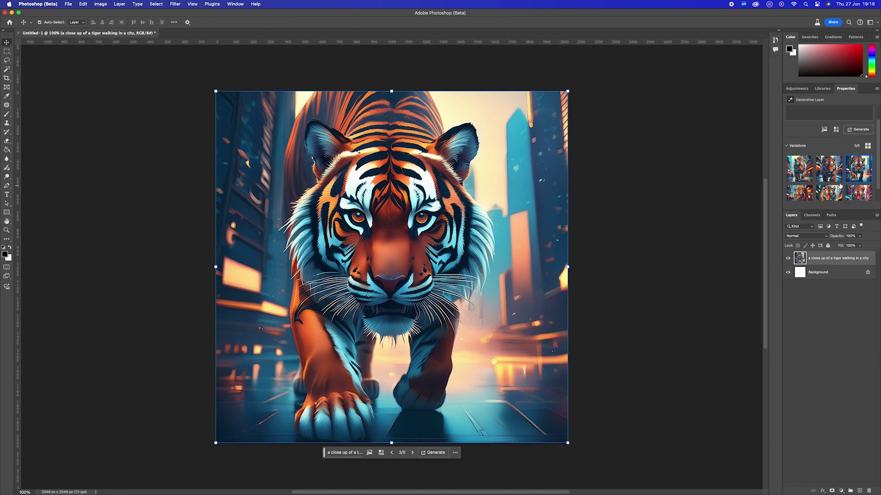
pyautogui.scroll(-2, 840, 187)
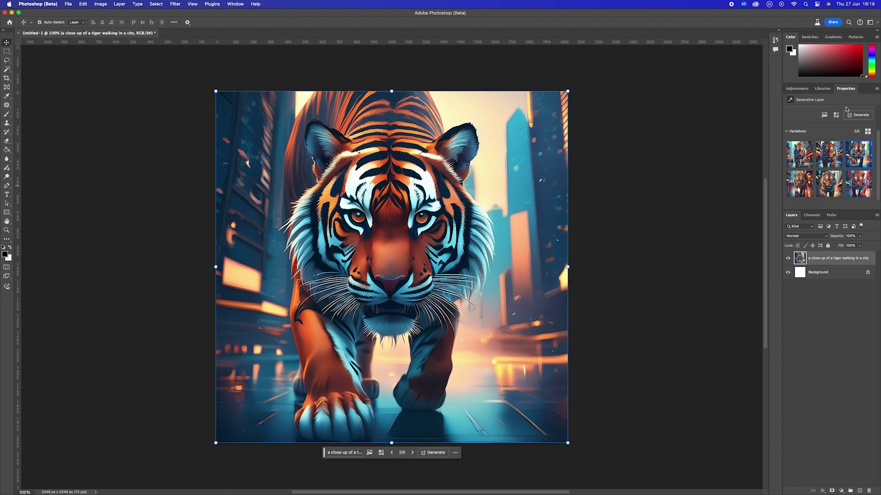
# Float the Properties panel, add 'colourful' before 'tiger', regenerate, and pick the third neon tiger
pyautogui.moveTo(845, 89); pyautogui.dragTo(645, 78)
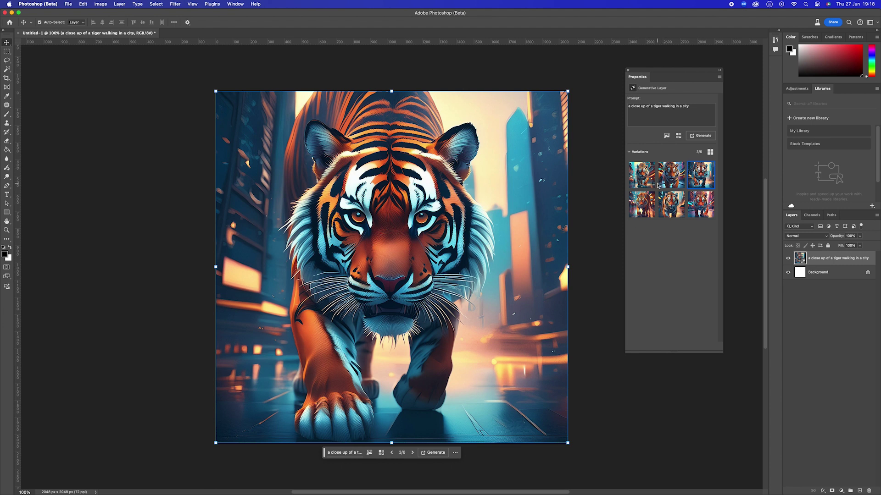
pyautogui.click(660, 113)
pyautogui.write('colourful')
pyautogui.click(699, 136)
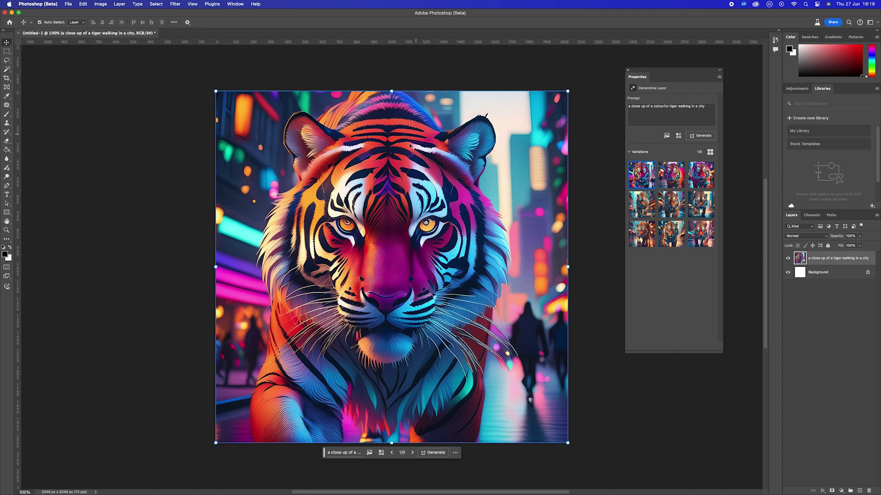
pyautogui.click(673, 177)
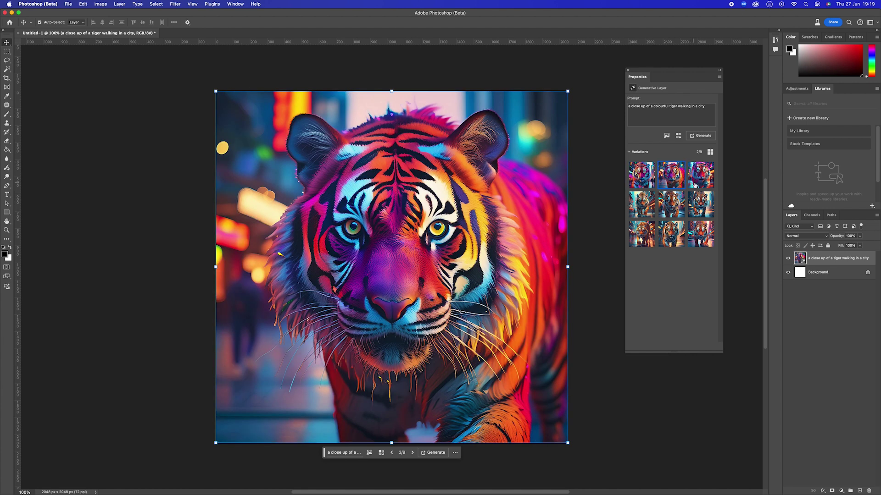
pyautogui.click(702, 179)
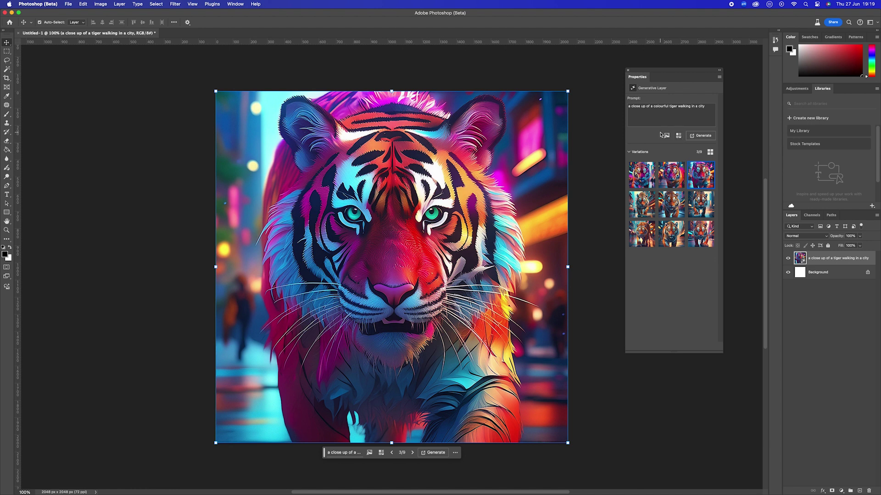
# Apply the Techniques > Bold lines effect and generate new variations
pyautogui.click(678, 136)
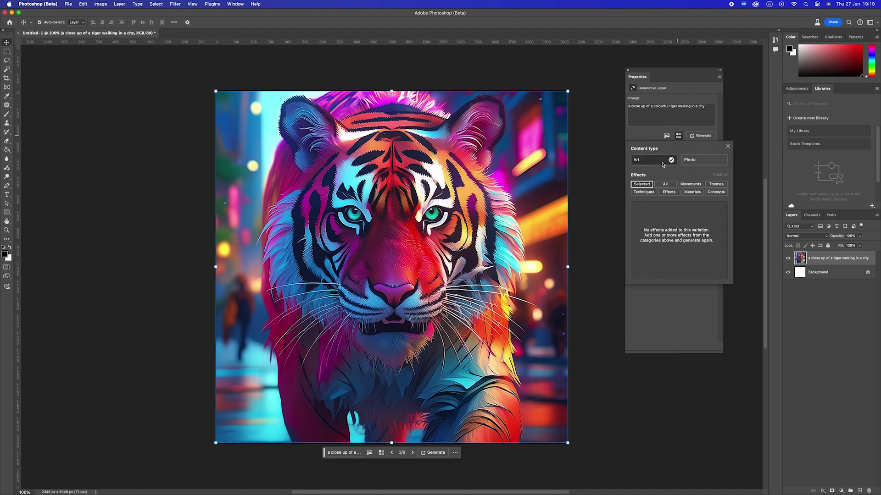
pyautogui.click(644, 192)
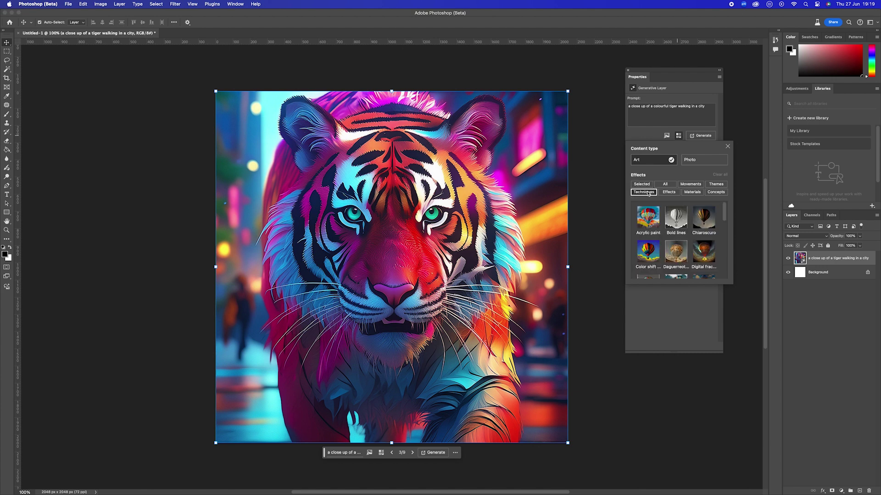
pyautogui.click(677, 225)
pyautogui.click(701, 136)
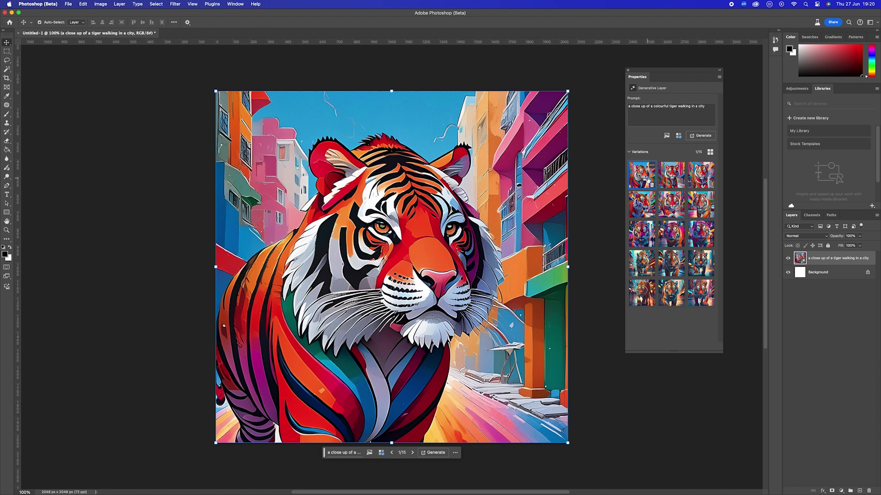
# Delete five unwanted tiger variations
pyautogui.click(670, 176)
pyautogui.click(680, 185)
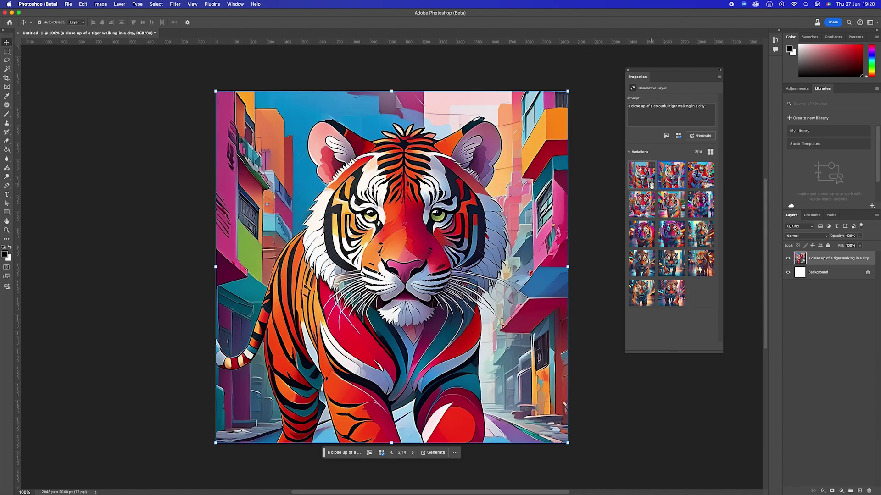
pyautogui.click(652, 185)
pyautogui.moveTo(680, 183)
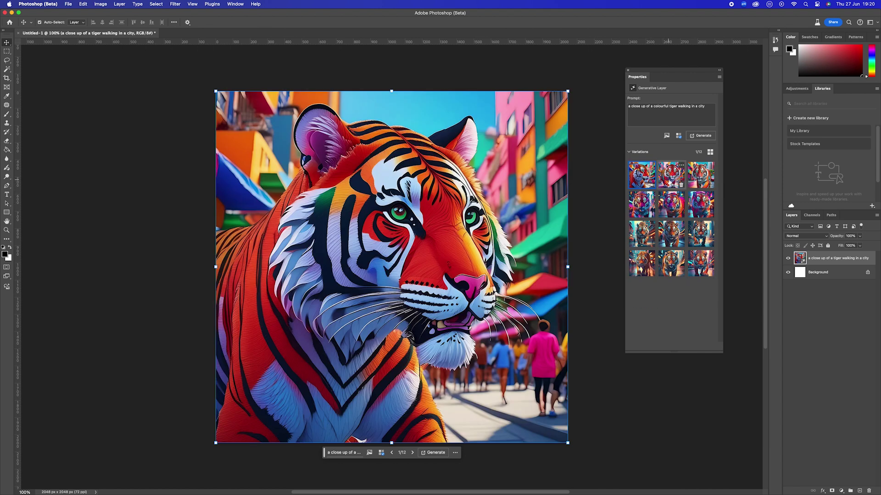
pyautogui.click(651, 185)
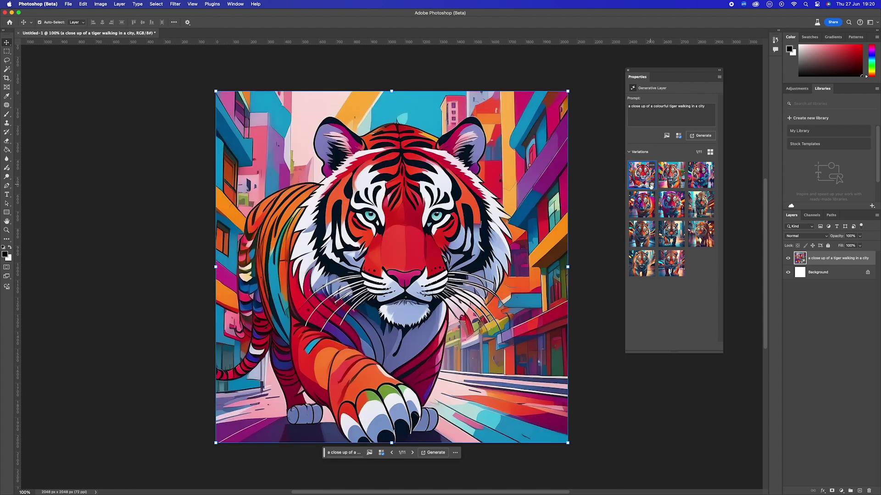
pyautogui.click(652, 185)
# Swap Bold lines for Geometric plus Line drawing, regenerate, and preview the third variation
pyautogui.click(678, 135)
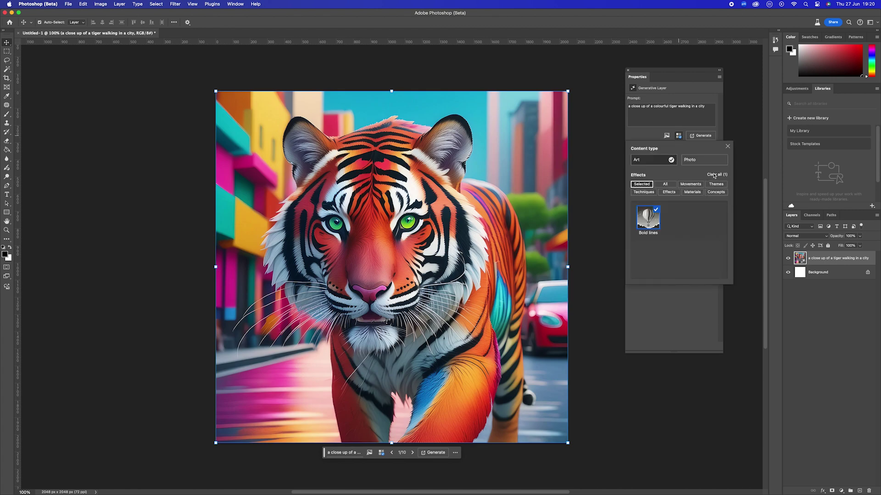
pyautogui.click(716, 175)
pyautogui.click(644, 192)
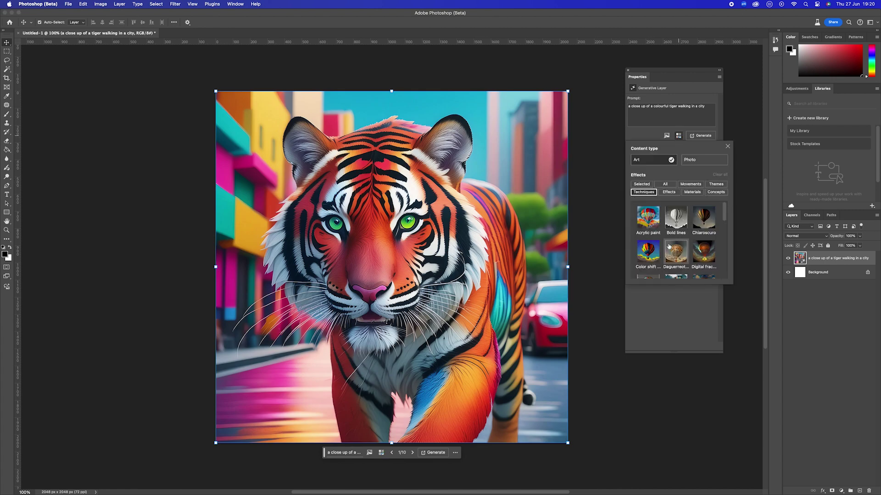
pyautogui.scroll(-4, 668, 247)
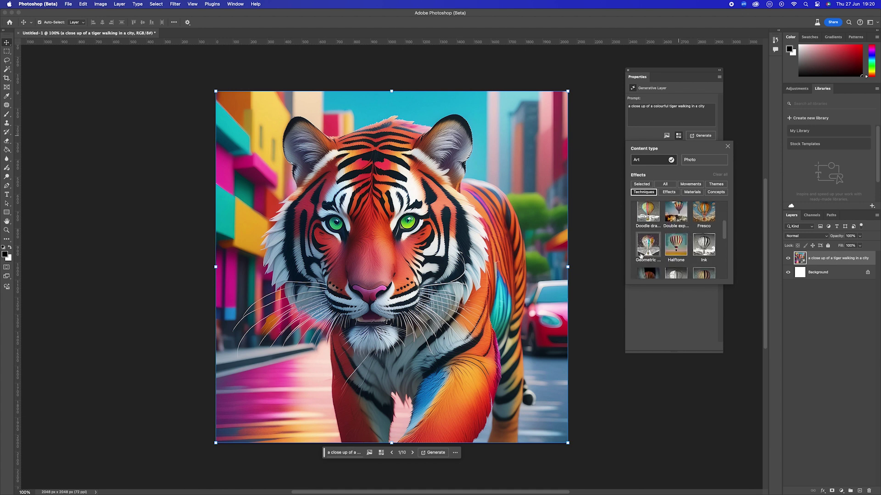
pyautogui.click(648, 244)
pyautogui.scroll(-2, 657, 247)
pyautogui.click(676, 242)
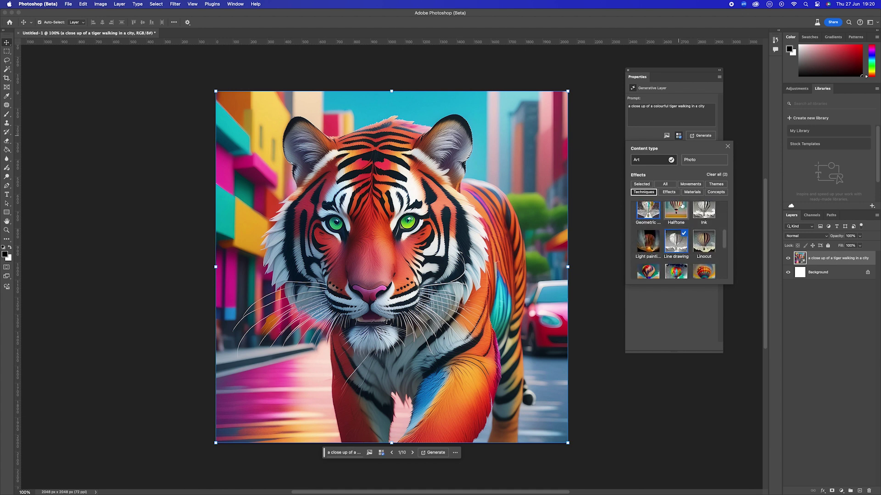
pyautogui.click(704, 137)
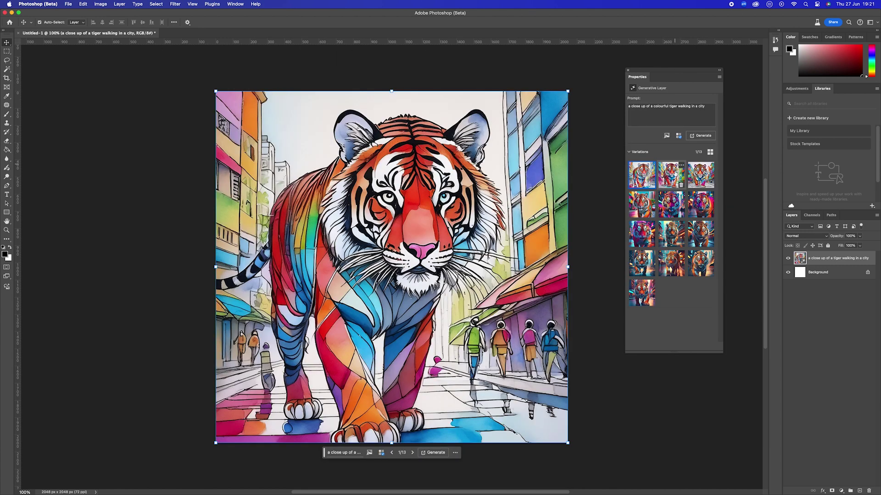
pyautogui.click(671, 175)
pyautogui.click(700, 174)
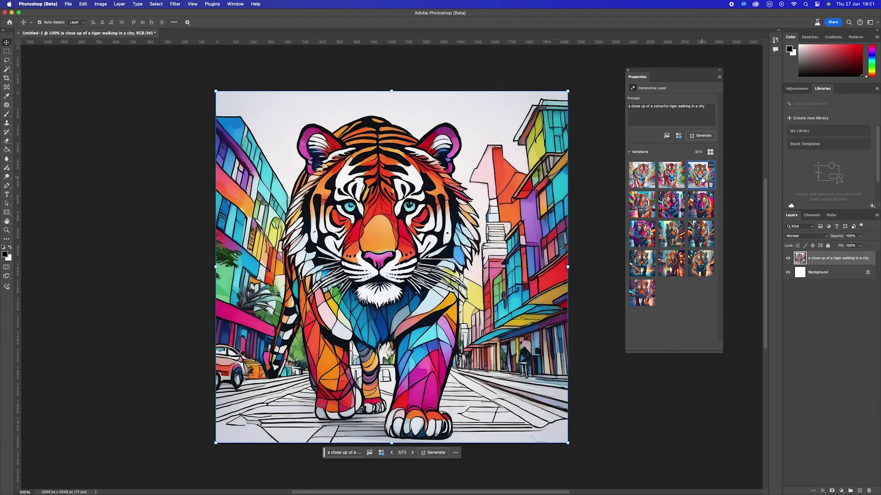
# Remove Line drawing, regenerate with Geometric only, and preview the second variation
pyautogui.click(679, 136)
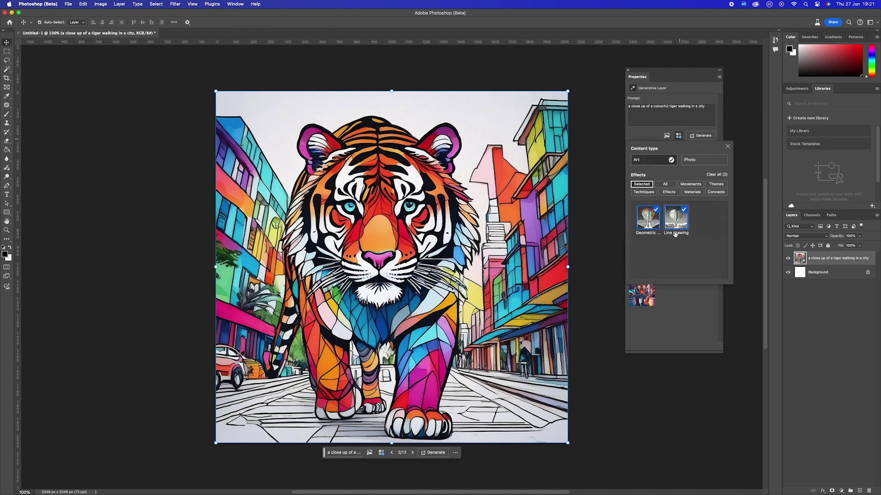
pyautogui.click(685, 211)
pyautogui.click(668, 192)
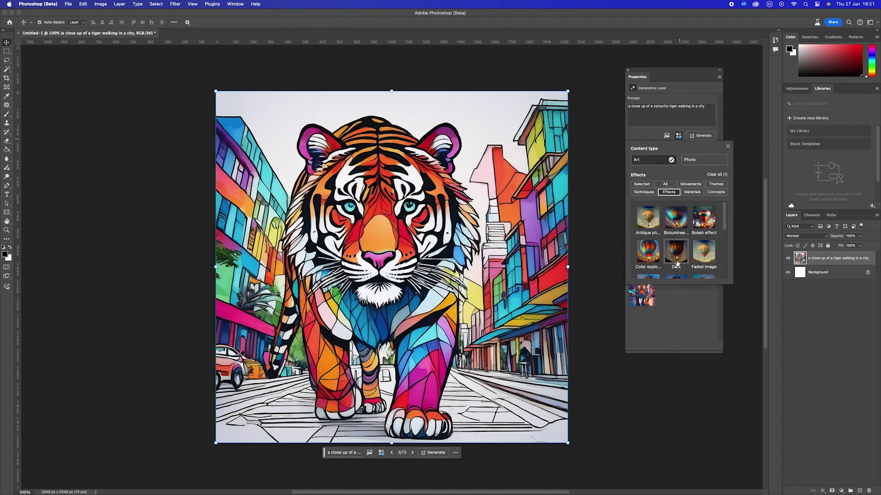
pyautogui.click(703, 136)
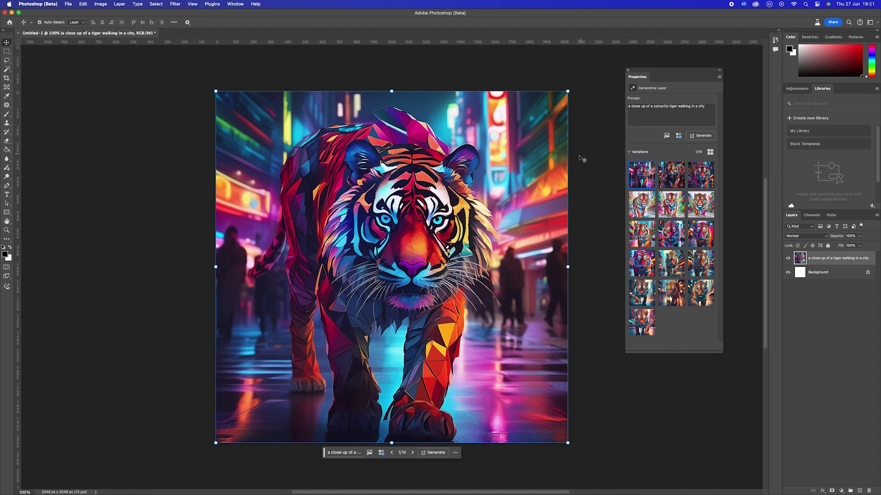
pyautogui.click(667, 172)
# Add the Fisheye effect, regenerate, and preview the second and third fisheye variations
pyautogui.click(697, 175)
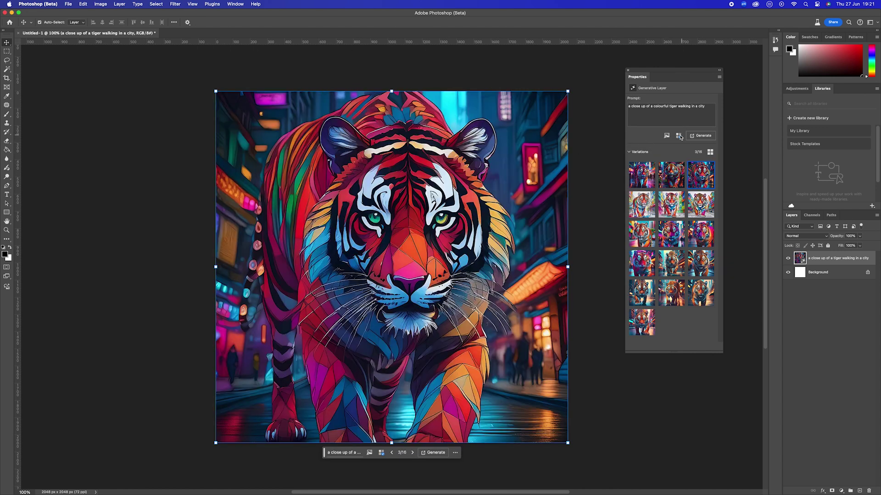
pyautogui.click(678, 136)
pyautogui.click(669, 192)
pyautogui.click(648, 223)
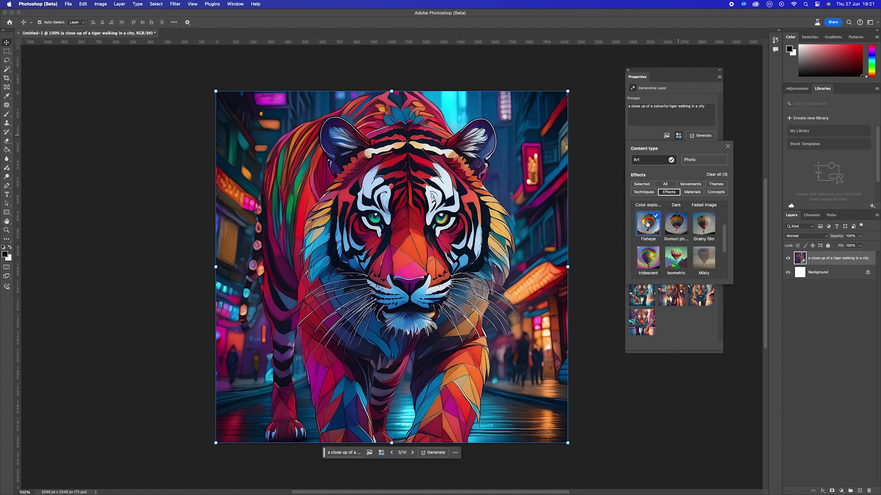
pyautogui.click(701, 136)
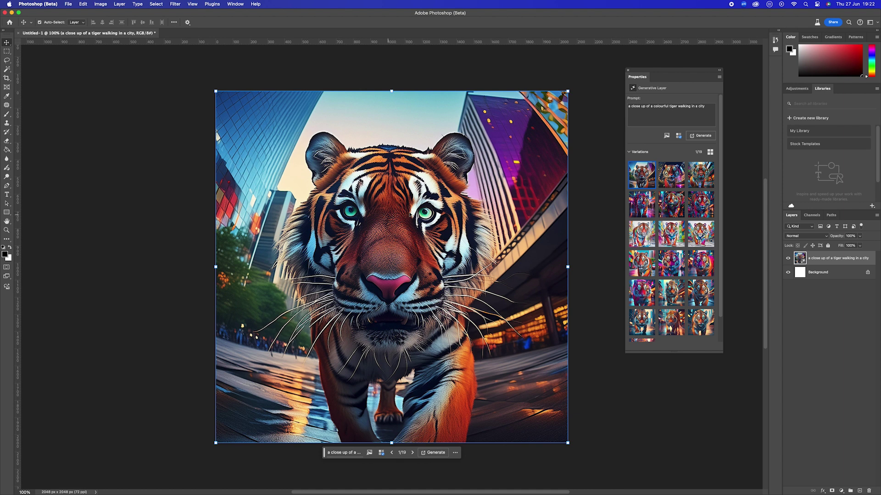
pyautogui.click(670, 178)
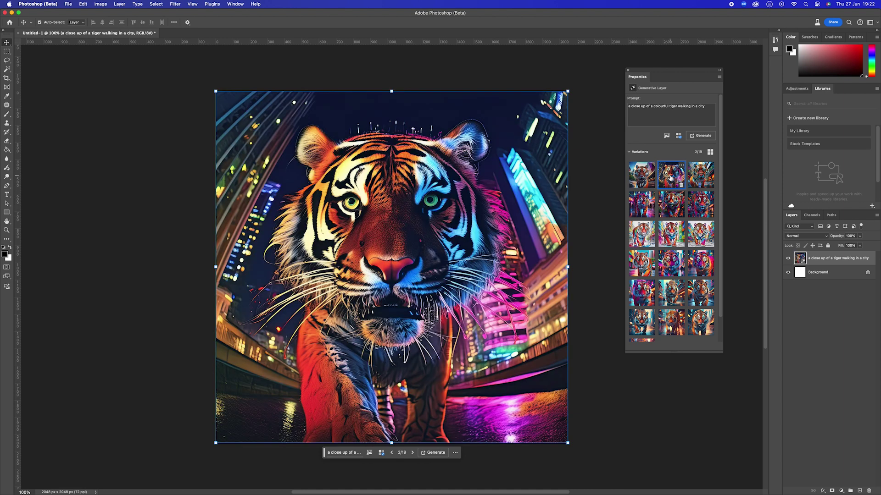
pyautogui.click(694, 178)
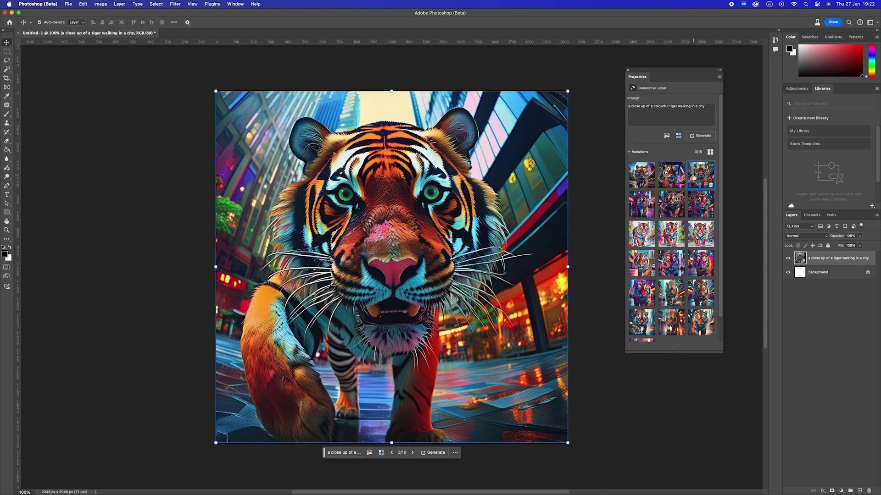
# Remove the Dark effect, regenerate, and show the second and third variations
pyautogui.click(679, 136)
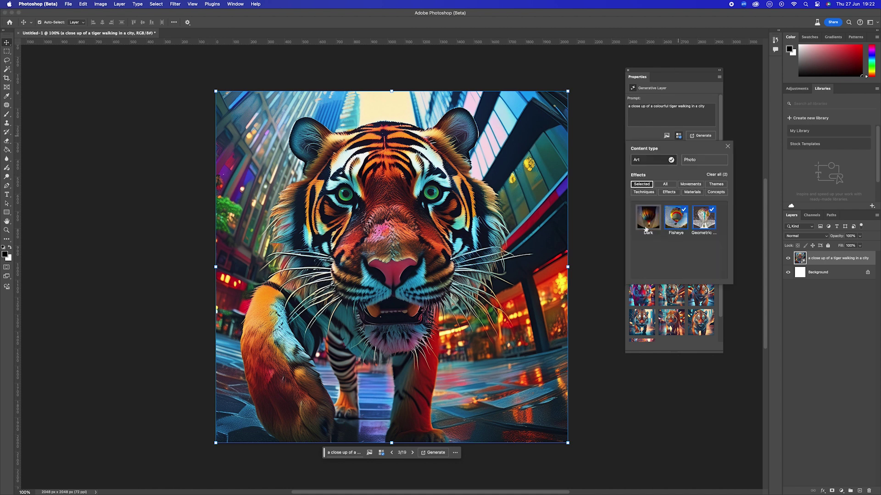
pyautogui.click(703, 216)
pyautogui.click(715, 191)
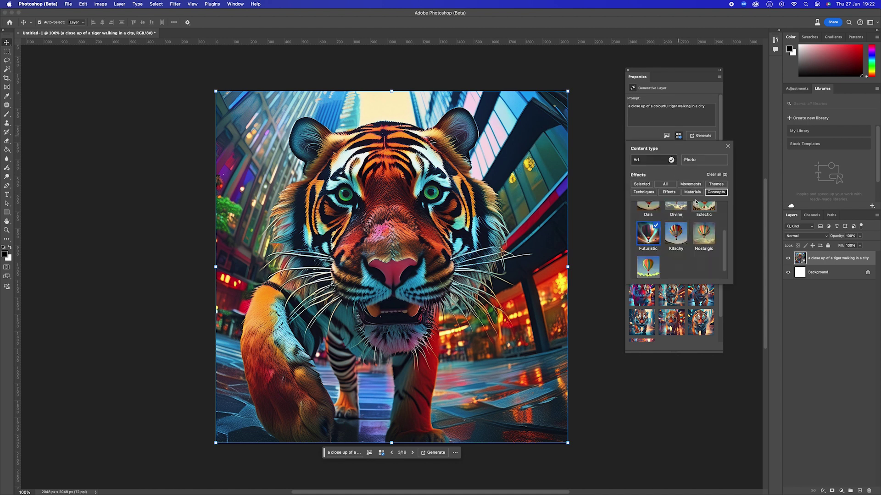
pyautogui.click(716, 184)
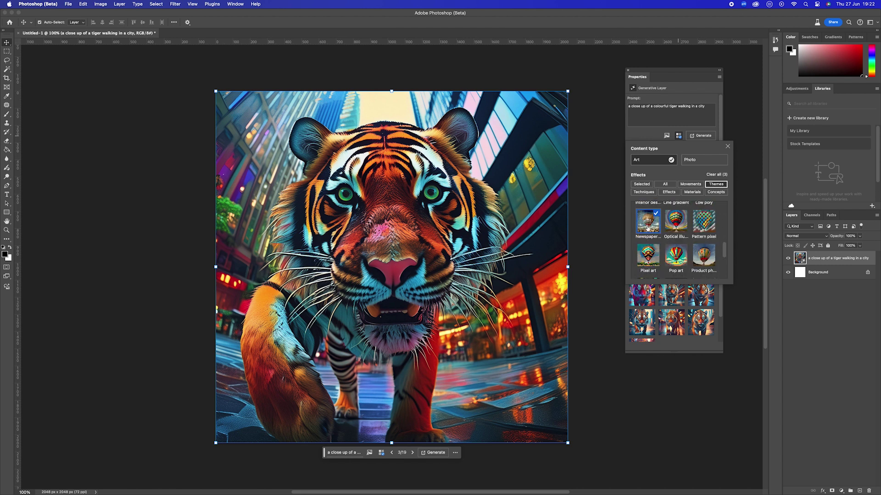
pyautogui.click(703, 137)
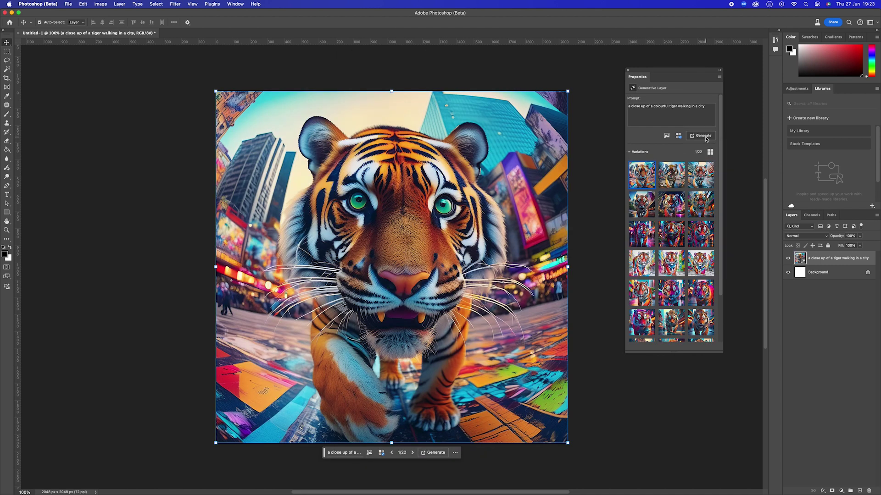
pyautogui.click(671, 174)
pyautogui.click(697, 178)
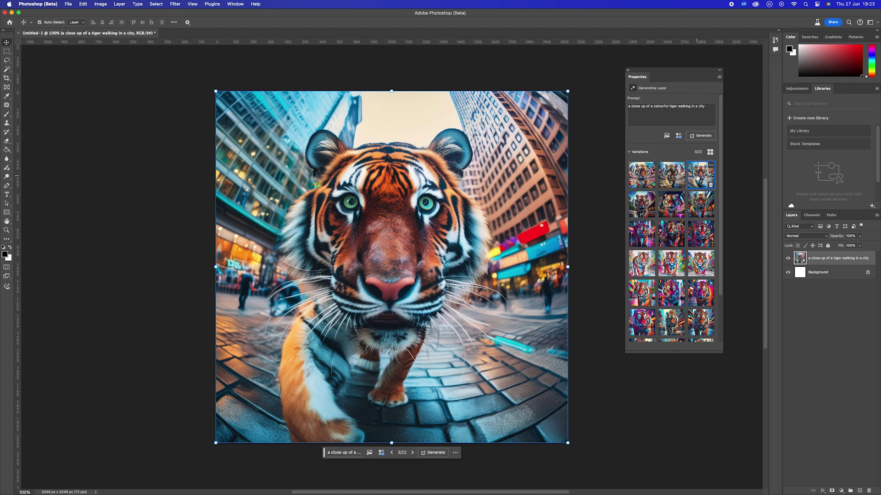
# Regenerate with the Techniques > Palette knife effect and pick the third painted tiger
pyautogui.click(678, 135)
pyautogui.click(643, 193)
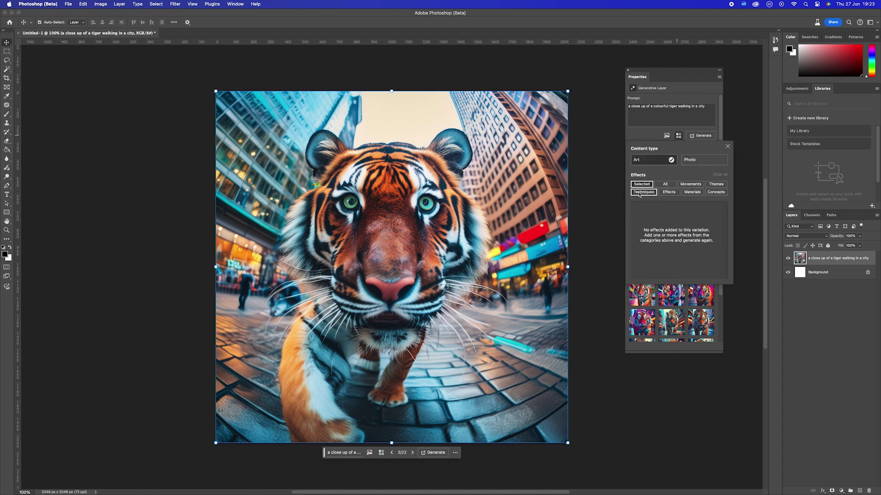
pyautogui.scroll(-5, 677, 259)
pyautogui.scroll(-1, 678, 259)
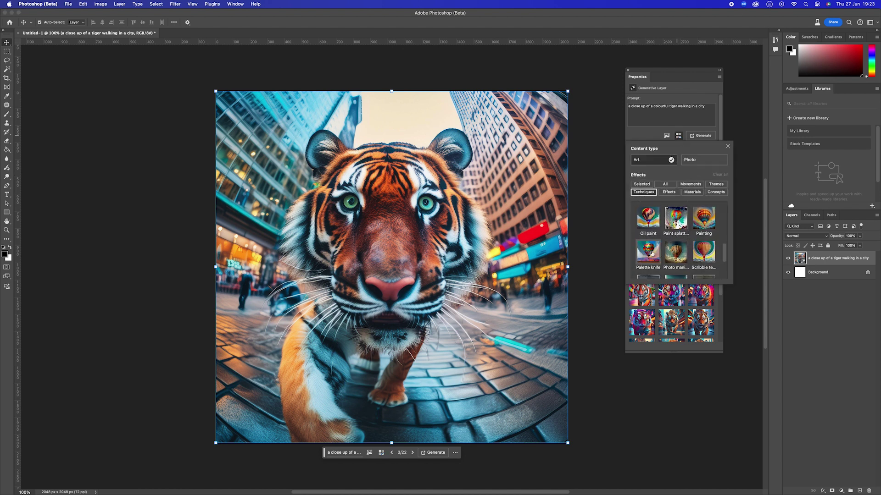
pyautogui.click(647, 253)
pyautogui.click(703, 136)
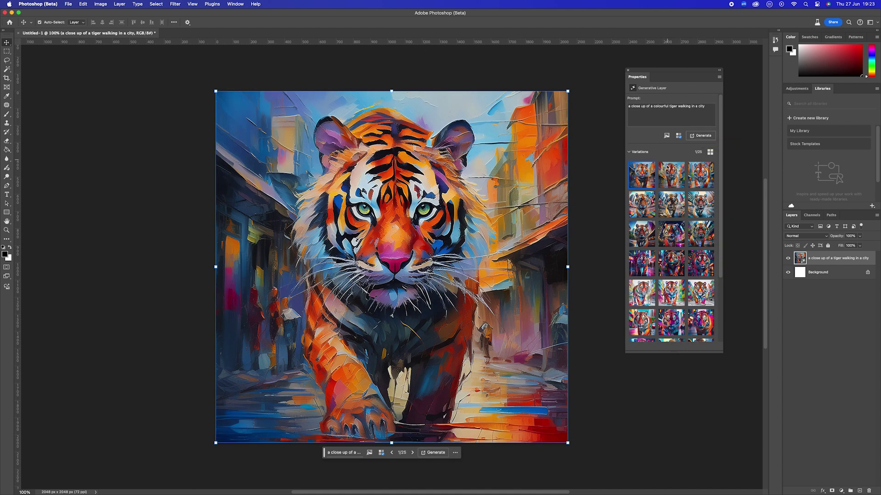
pyautogui.click(667, 172)
pyautogui.click(701, 179)
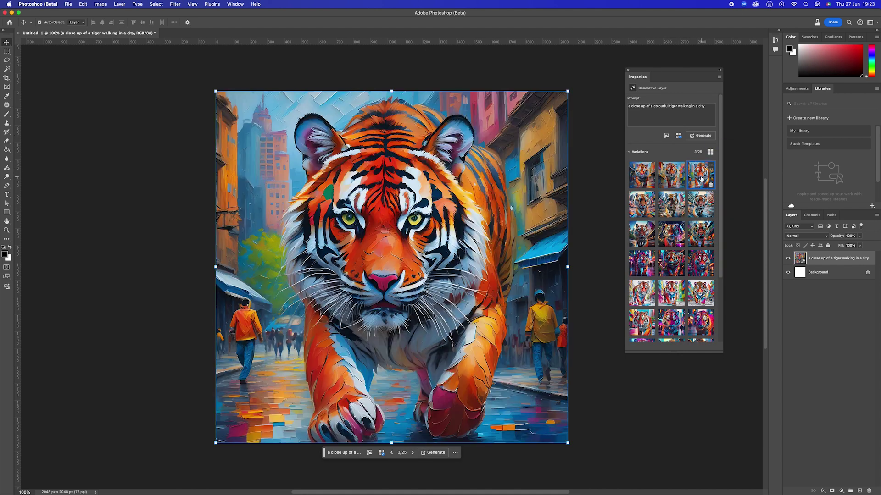
pyautogui.click(667, 136)
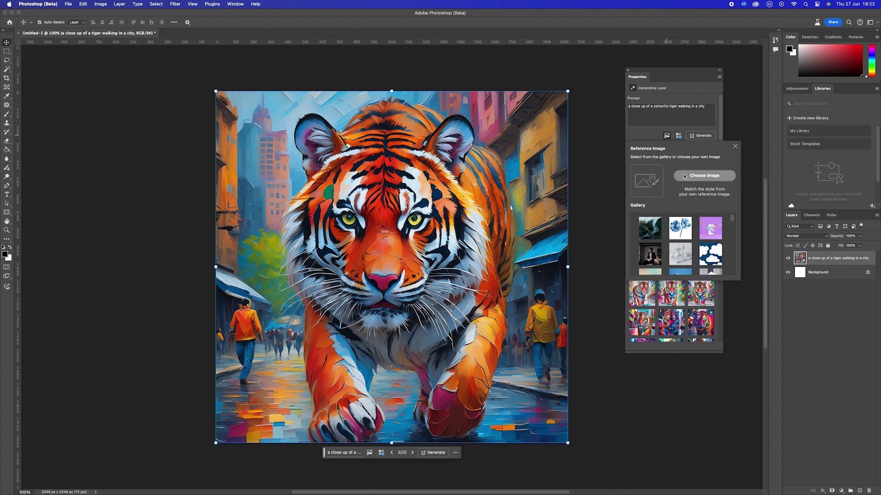
# Load the tiger JPG as style reference and regenerate for a photorealistic street tiger
pyautogui.scroll(-5, 683, 243)
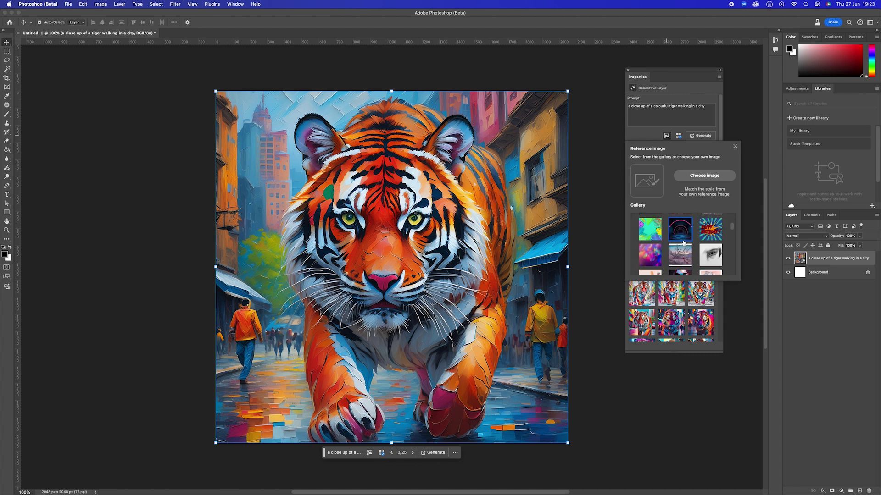
pyautogui.scroll(10, 683, 243)
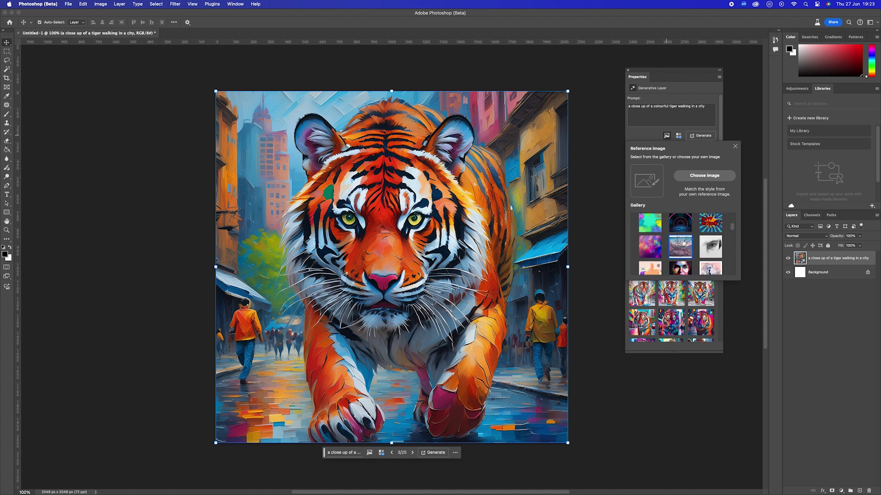
pyautogui.click(696, 178)
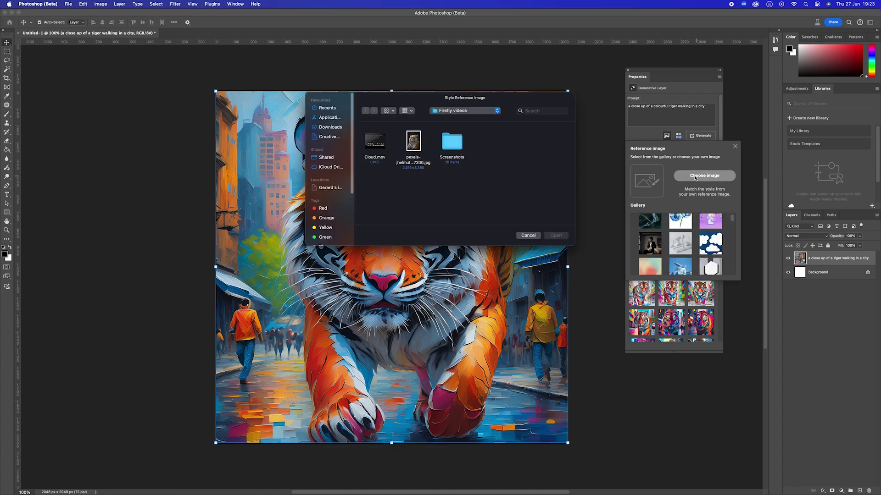
pyautogui.click(415, 142)
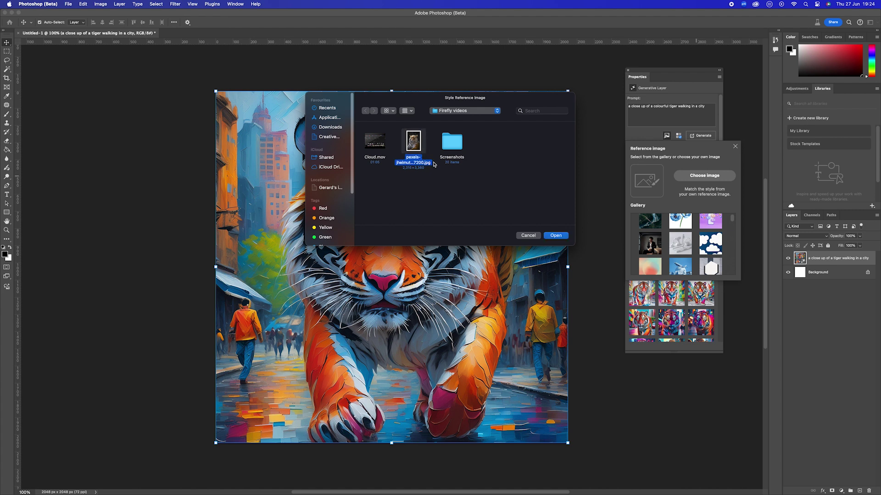
pyautogui.click(554, 235)
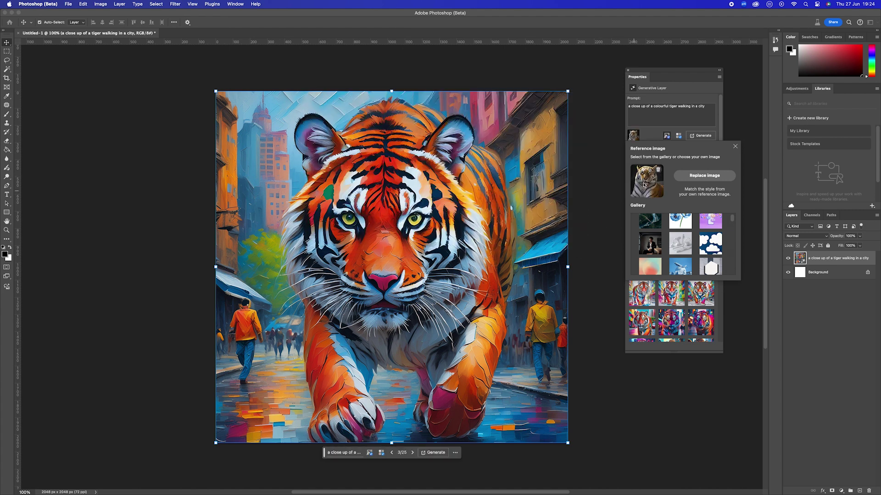
pyautogui.click(701, 136)
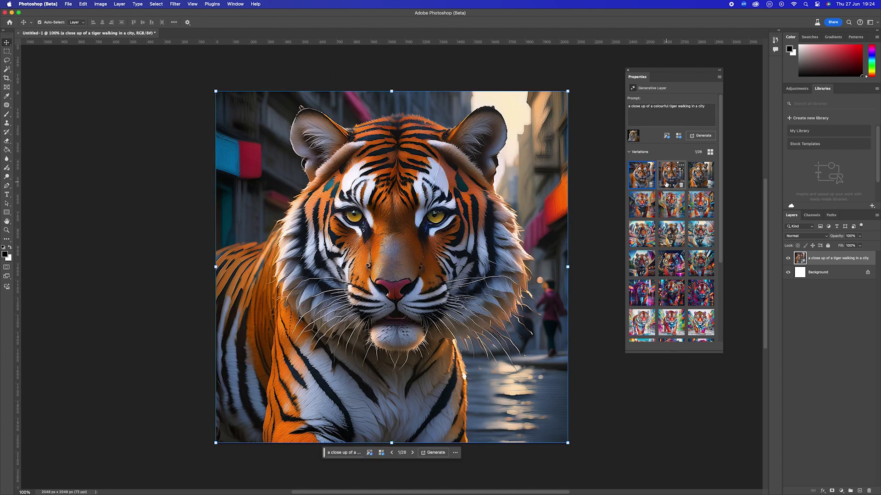
# Preview the second and third variations, then remove the Palette knife effect
pyautogui.click(665, 173)
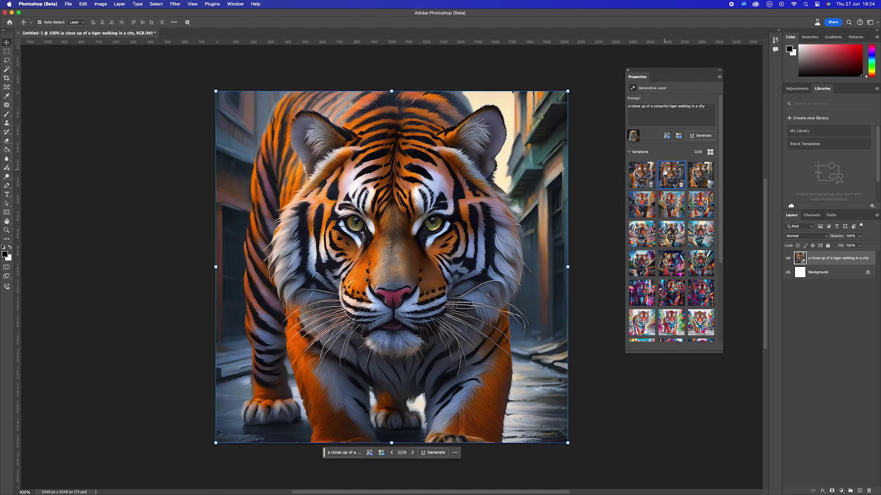
pyautogui.click(697, 179)
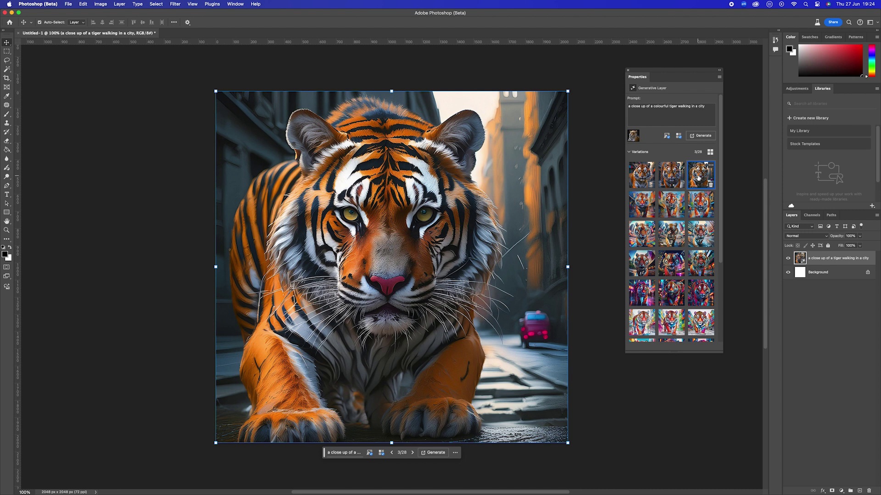
pyautogui.click(678, 135)
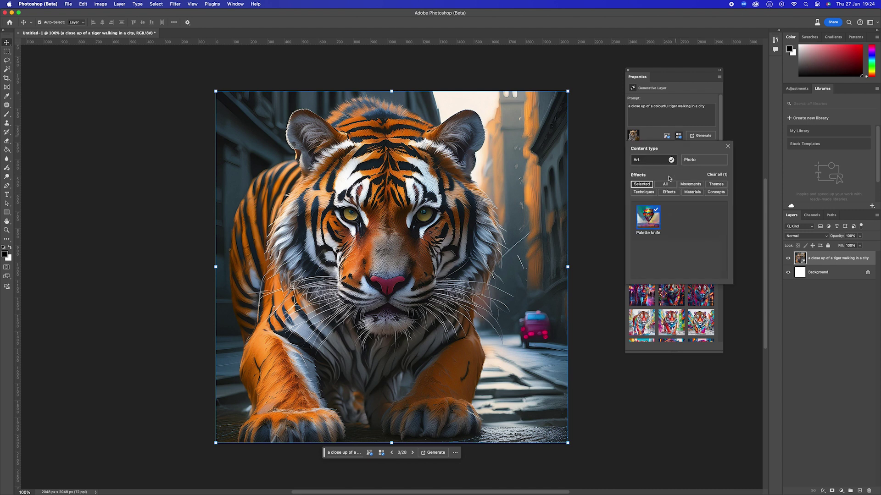
pyautogui.click(715, 176)
# Add the Steampunk effect from Movements, regenerate, and view the second armoured-tiger variation
pyautogui.click(690, 184)
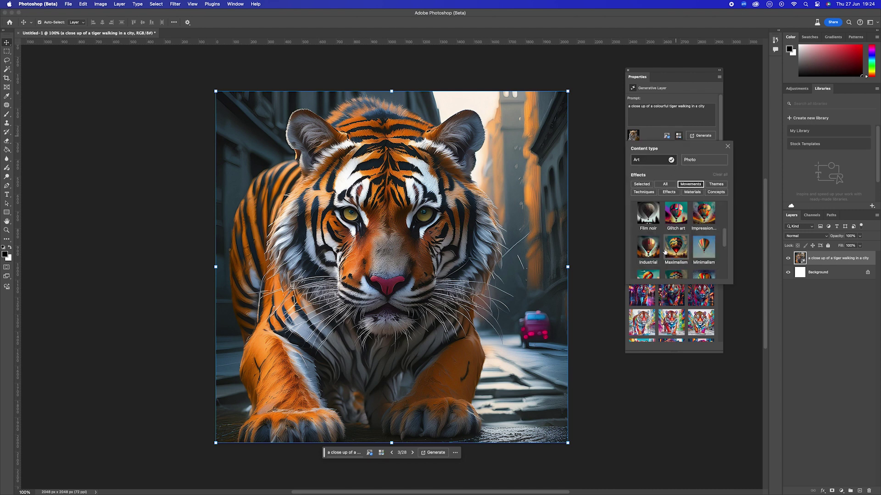
pyautogui.scroll(-10, 664, 252)
pyautogui.scroll(-2, 664, 252)
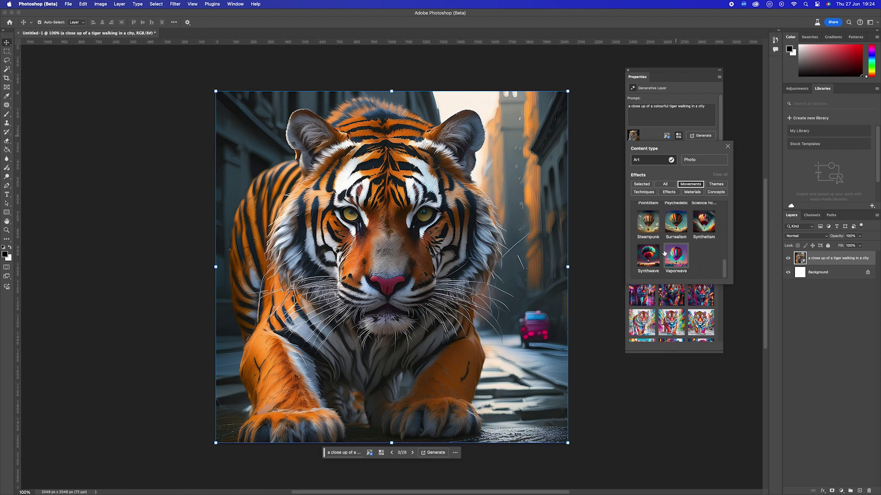
pyautogui.click(648, 236)
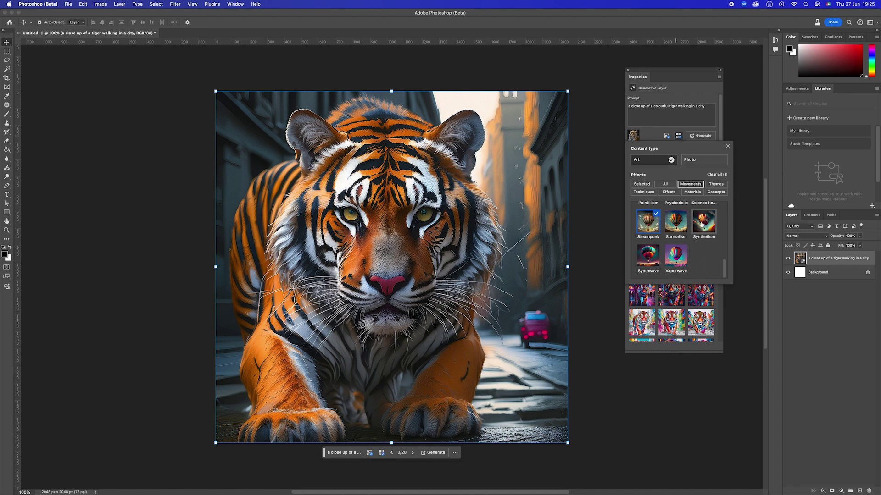
pyautogui.click(697, 137)
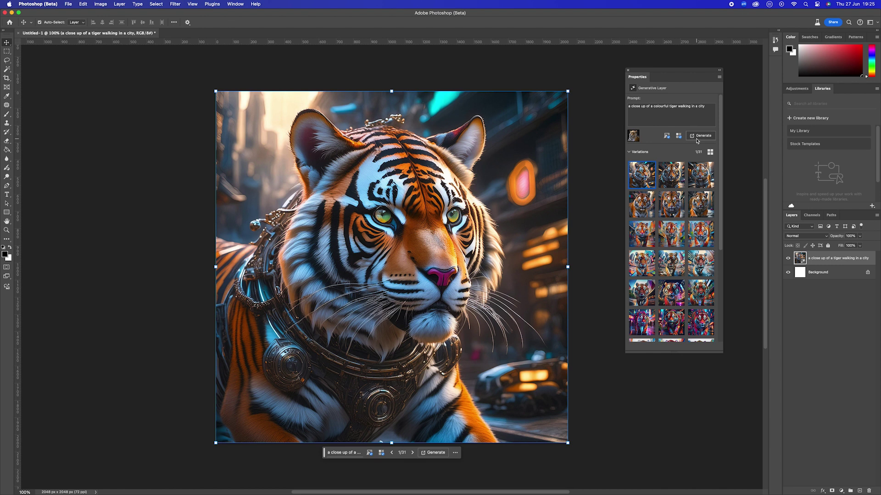
pyautogui.click(663, 182)
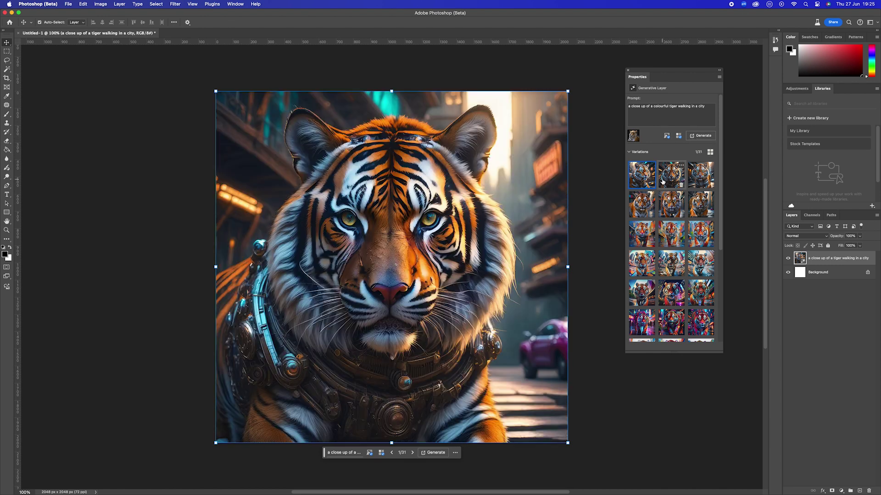
pyautogui.click(679, 137)
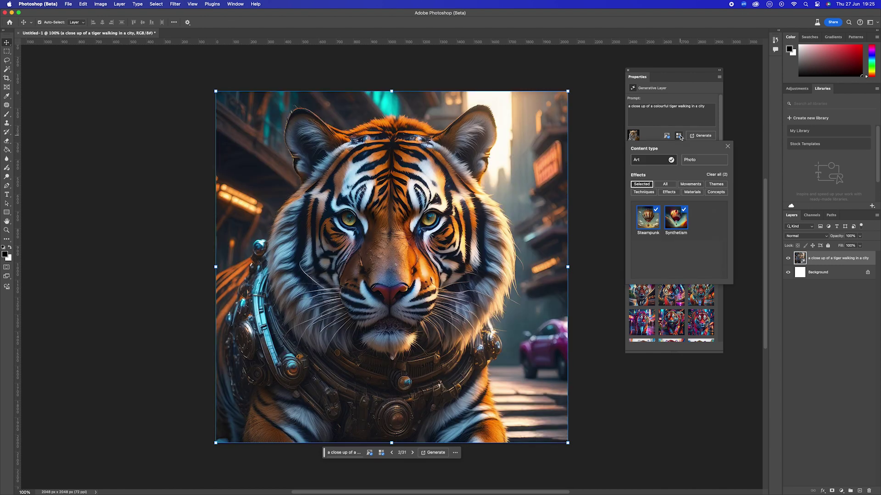
pyautogui.click(666, 117)
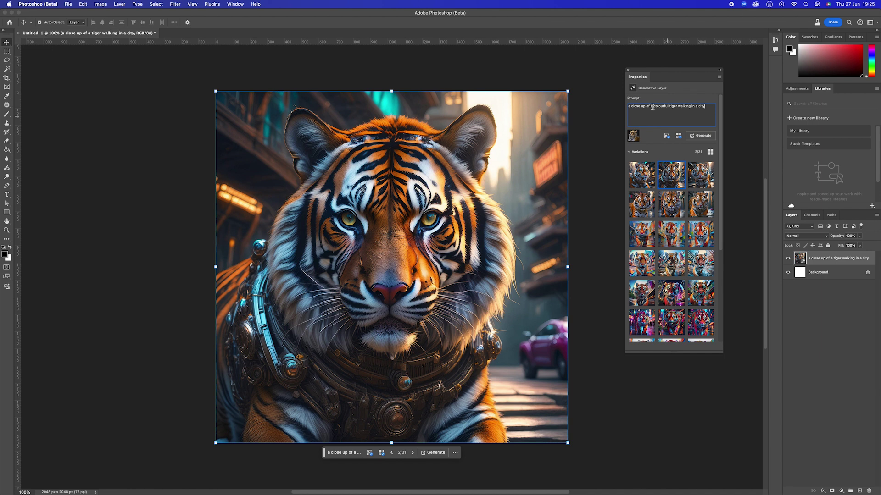
# Replace 'colourful' with 'blue toned' in the prompt and regenerate
pyautogui.moveTo(668, 107); pyautogui.dragTo(656, 107)
pyautogui.write('blue toned')
pyautogui.click(700, 137)
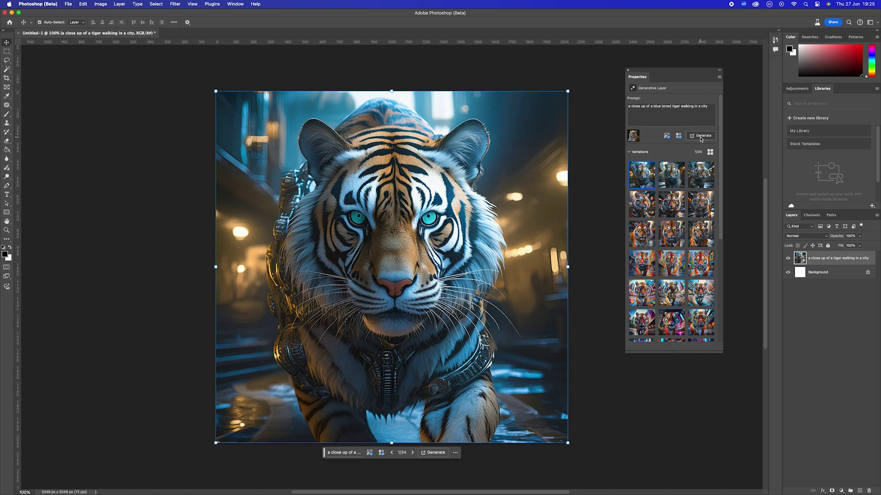
# Compare the blue-toned variations and settle on the first one, 1/34
pyautogui.click(667, 177)
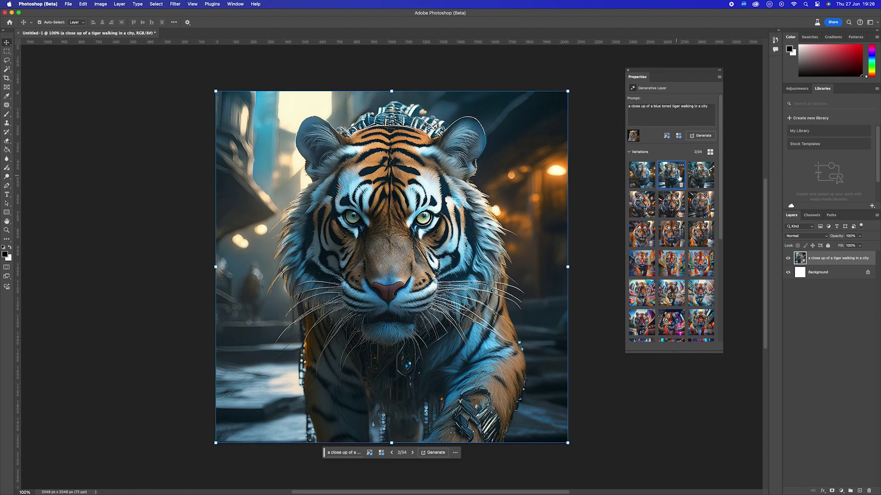
pyautogui.click(692, 178)
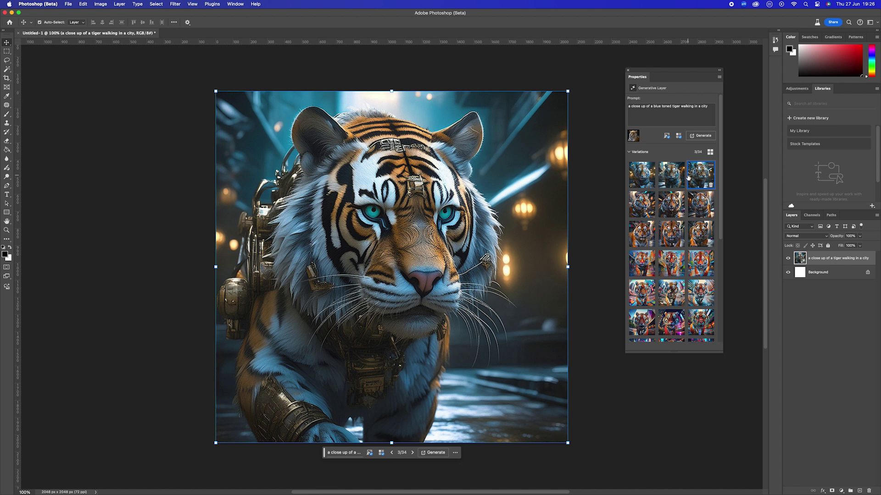
pyautogui.click(641, 177)
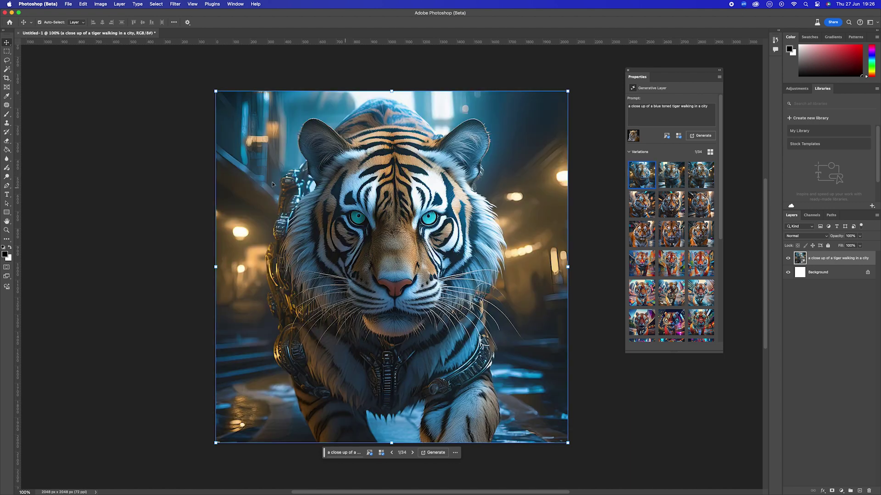
pyautogui.press('z')
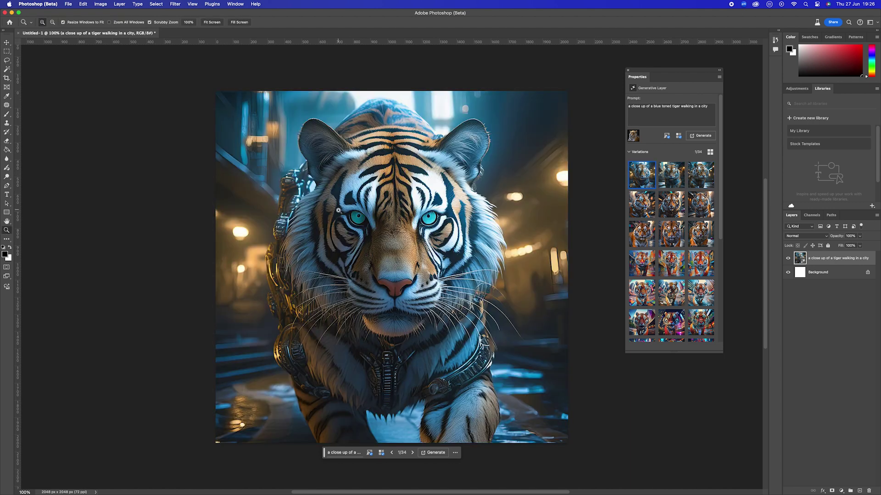
# Zoom to about 158% on the blue tiger's face
pyautogui.moveTo(392, 231); pyautogui.dragTo(408, 243)
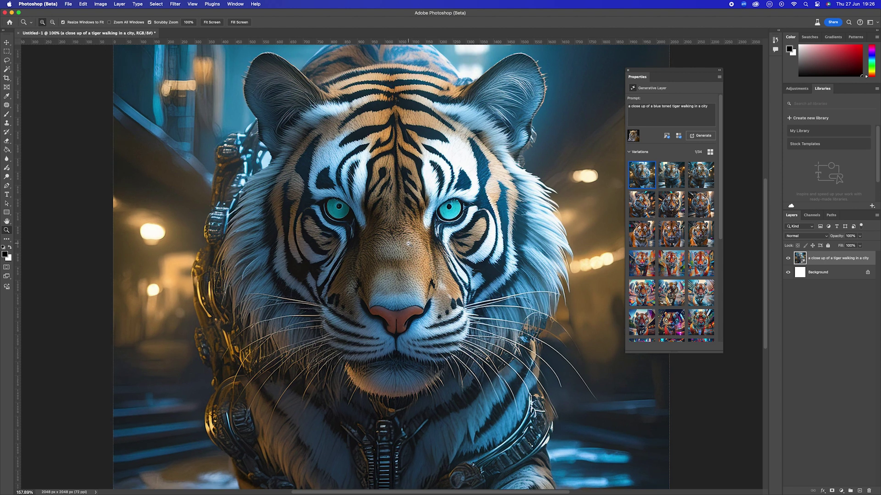